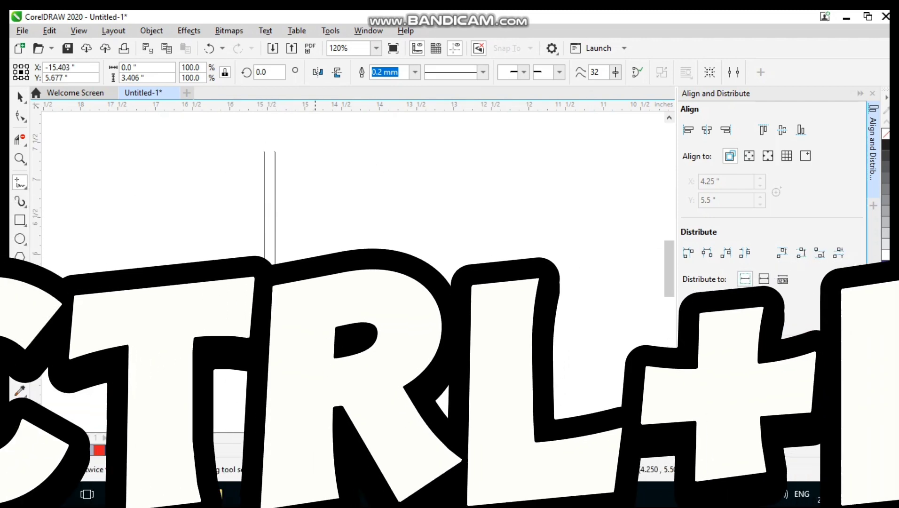
Duplicate the vertical line repeatedly at the same spacing to build a row of 14 evenly spaced parallel lines
key(ctrl+d)
key(ctrl+d)
key(ctrl+d)
key(ctrl+d)
key(ctrl+d)
key(ctrl+d)
key(ctrl+d)
key(ctrl+d)
key(ctrl+d)
key(ctrl+d)
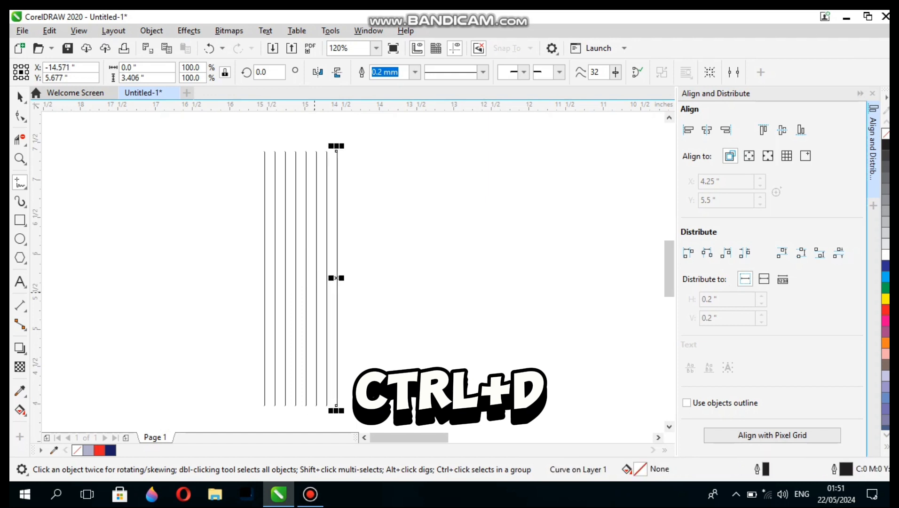
key(ctrl+d)
key(ctrl+d)
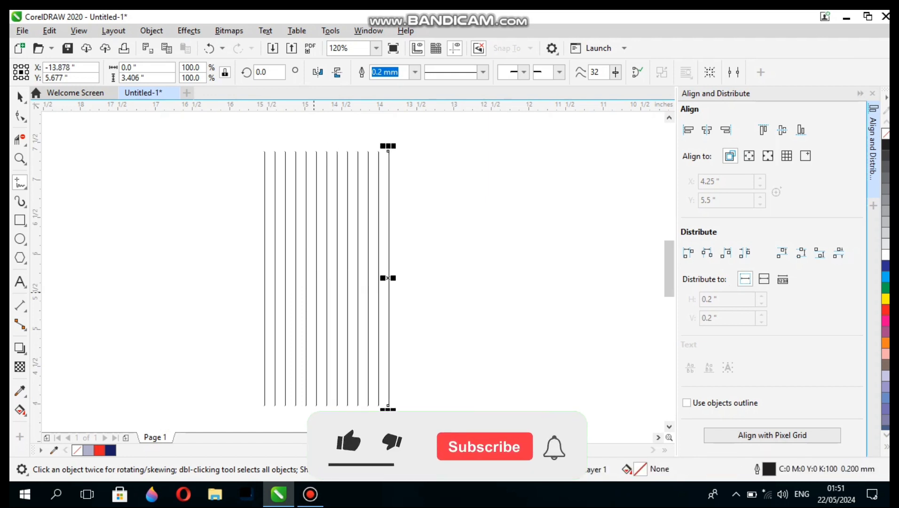
key(space)
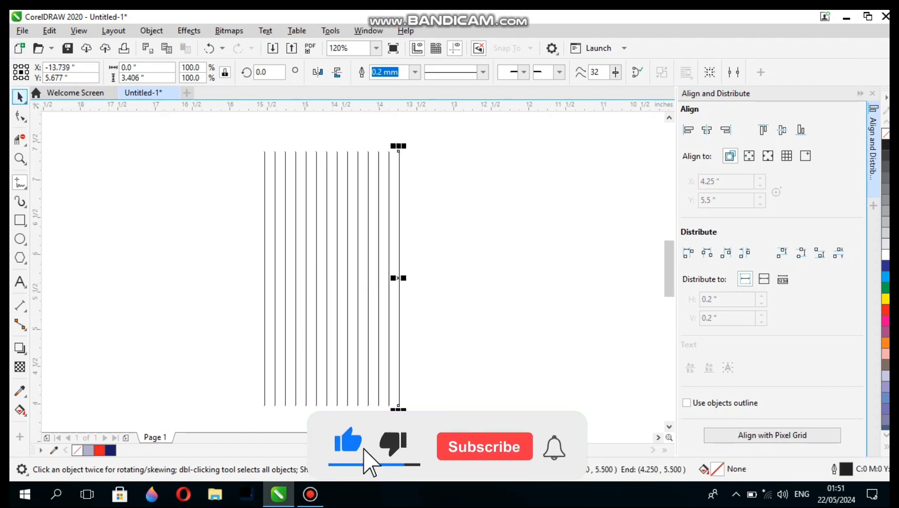
key(ctrl+a)
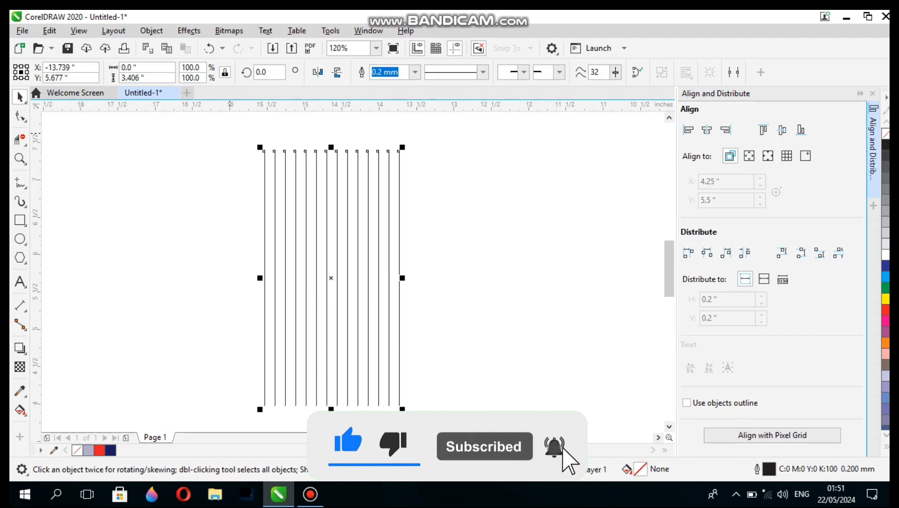
click(331, 277)
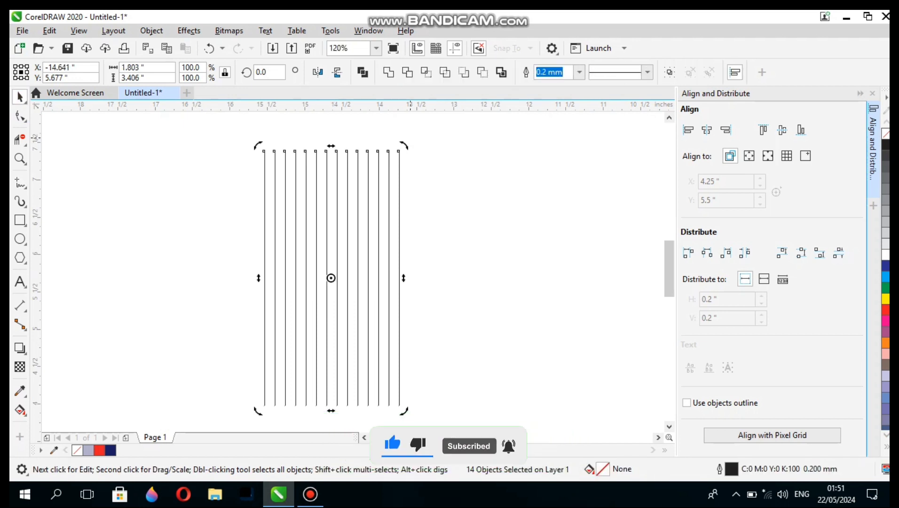
drag(403, 146, 467, 254)
key(ctrl+z)
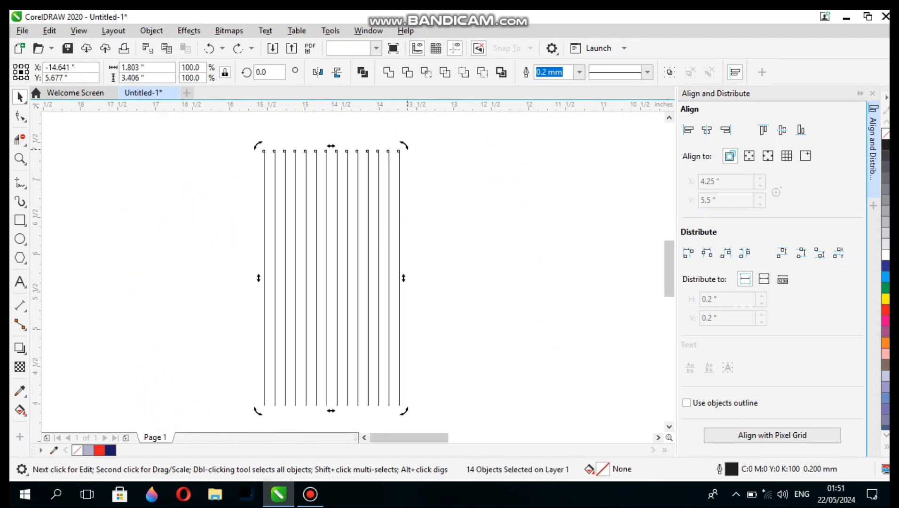
drag(403, 145, 450, 190)
drag(481, 353, 445, 403)
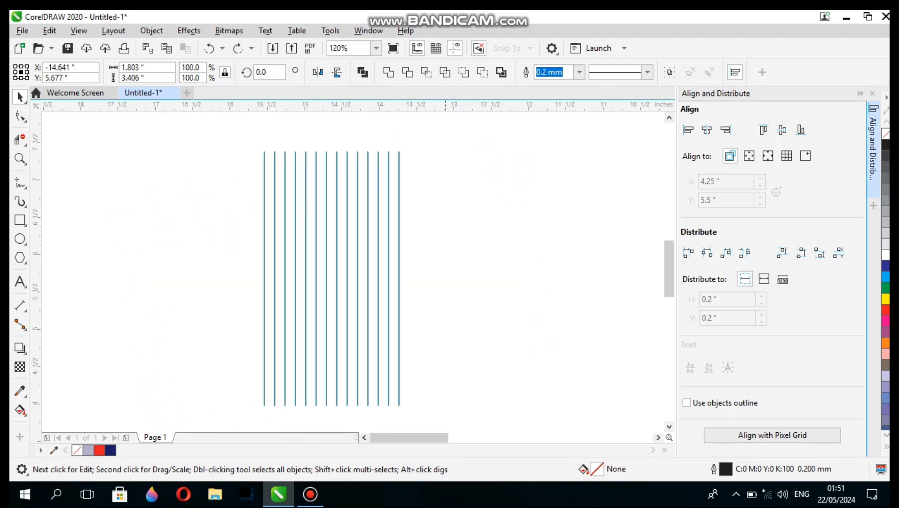
drag(458, 296, 526, 365)
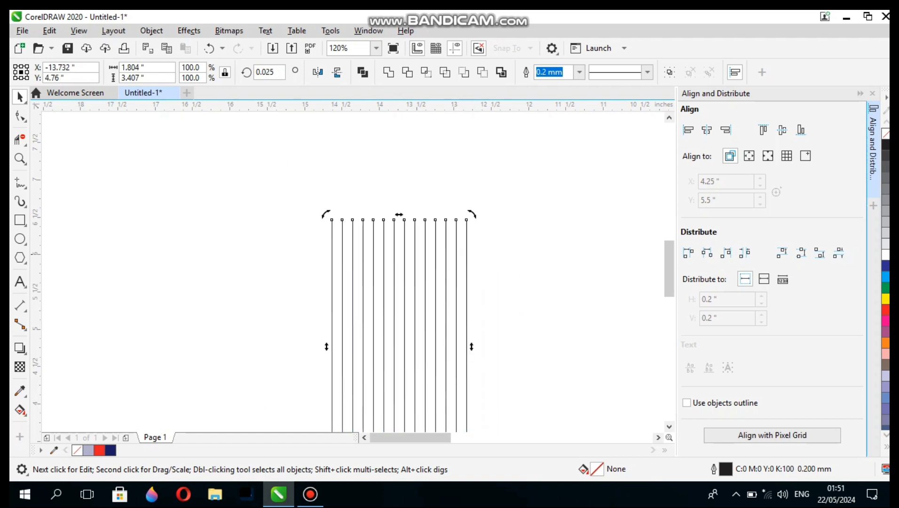
key(ctrl+z)
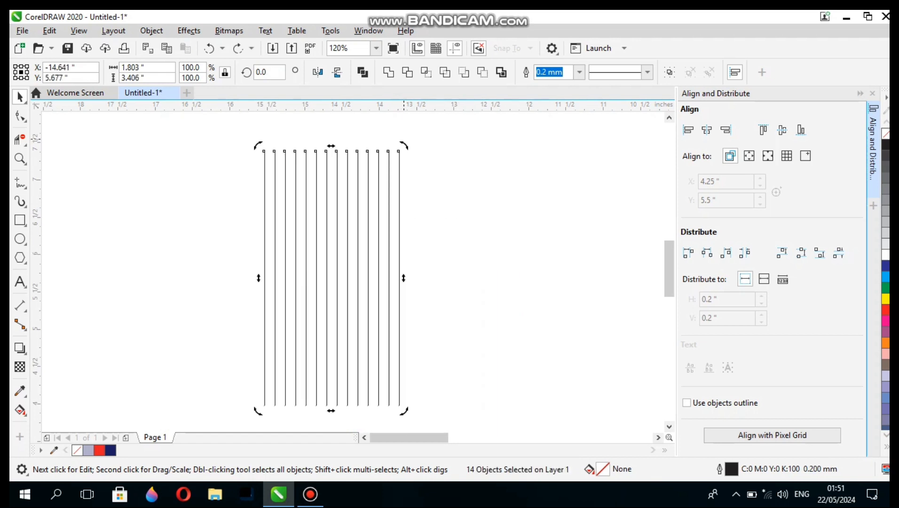
key(Escape)
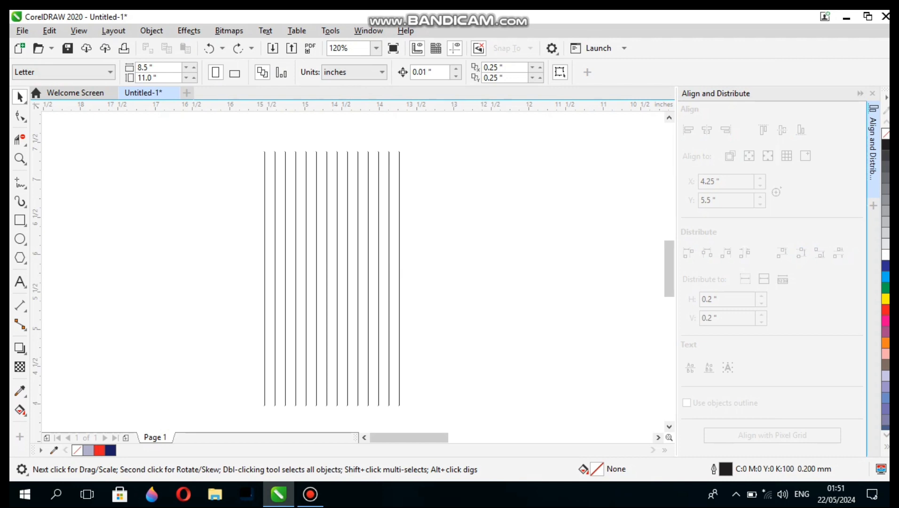
Make a copy of all 14 vertical lines rotated to 270 degrees about their common centre, forming a crossed grid
drag(371, 244, 459, 401)
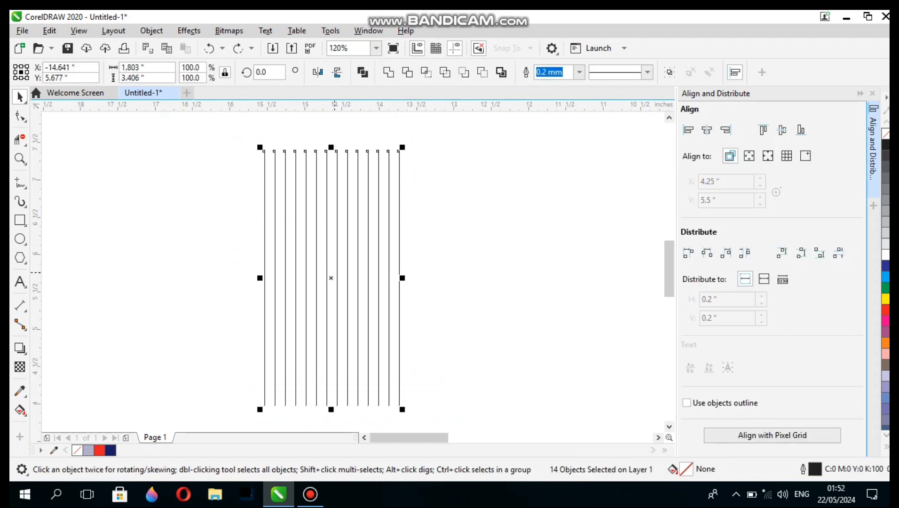
click(331, 277)
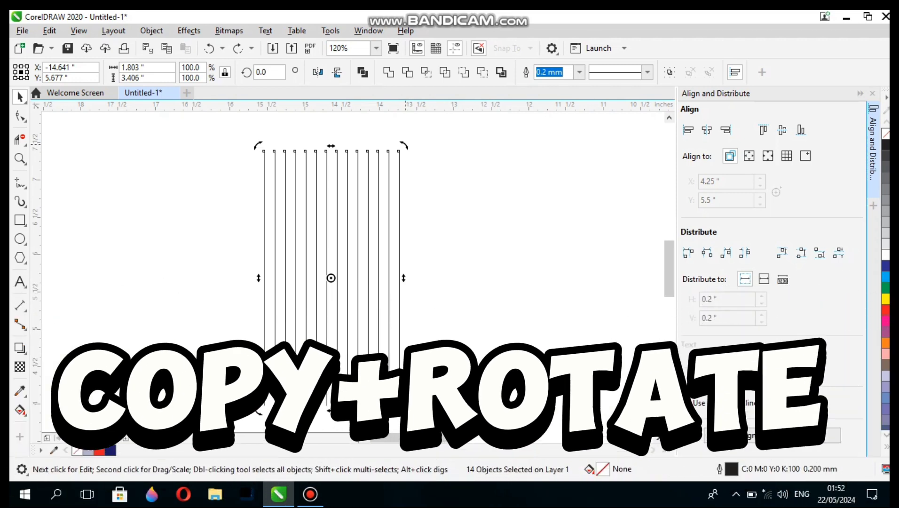
drag(402, 147, 462, 348)
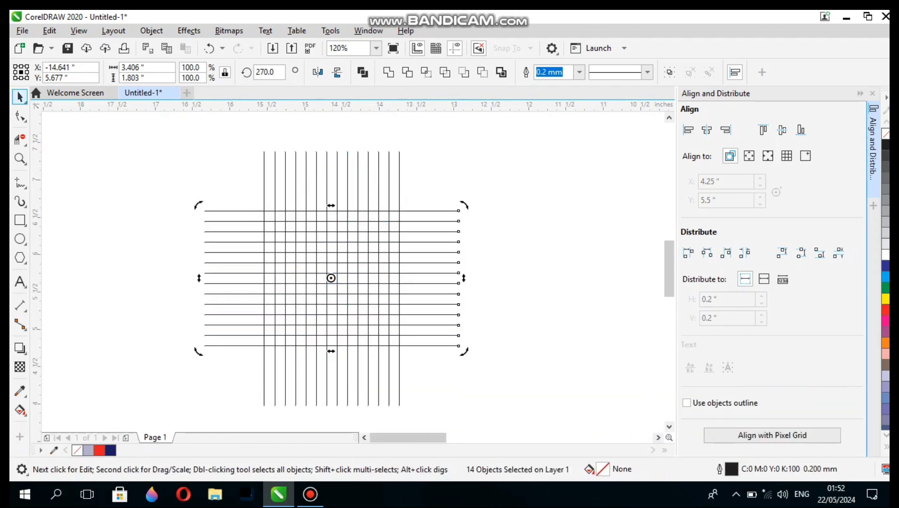
Group all the vertical and horizontal grid lines into one object
click(256, 185)
key(ctrl+a)
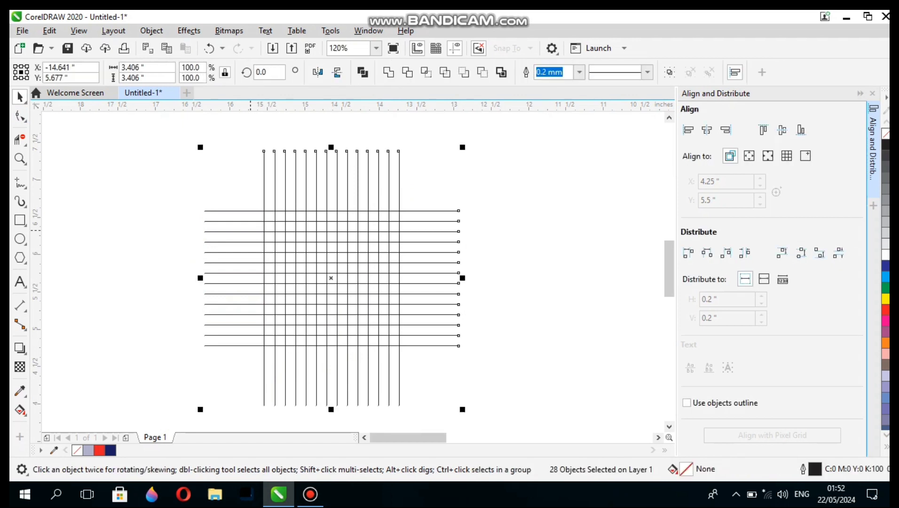
key(ctrl+g)
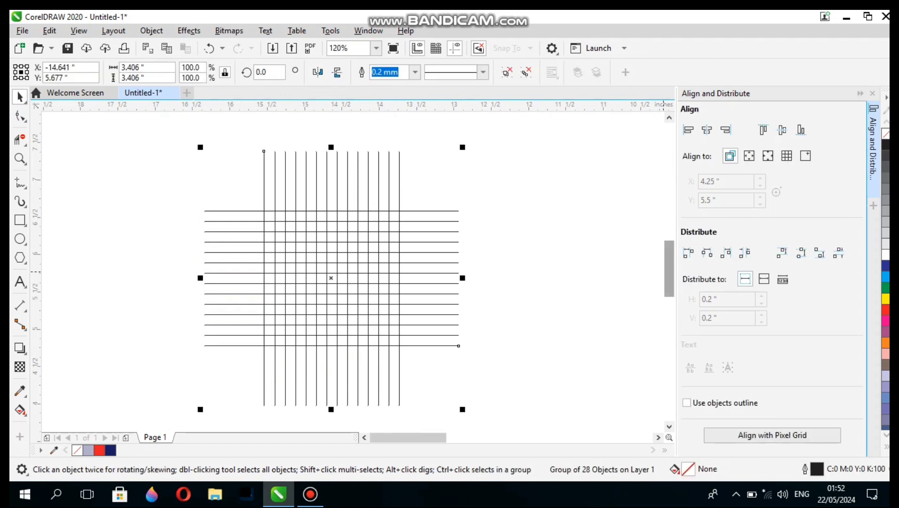
Draw a circle over the grid's central crossing area with the Ellipse tool and scale it to about 1.75 inches in diameter
drag(668, 264, 668, 269)
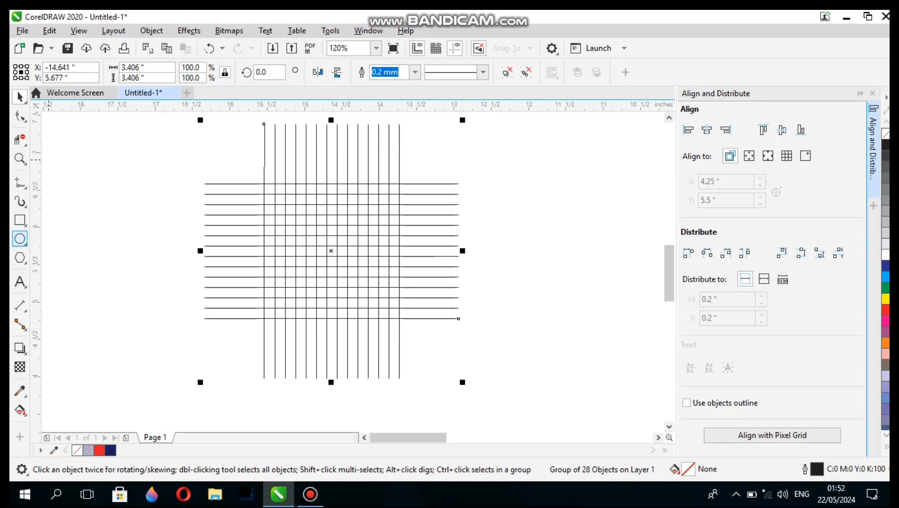
key(Escape)
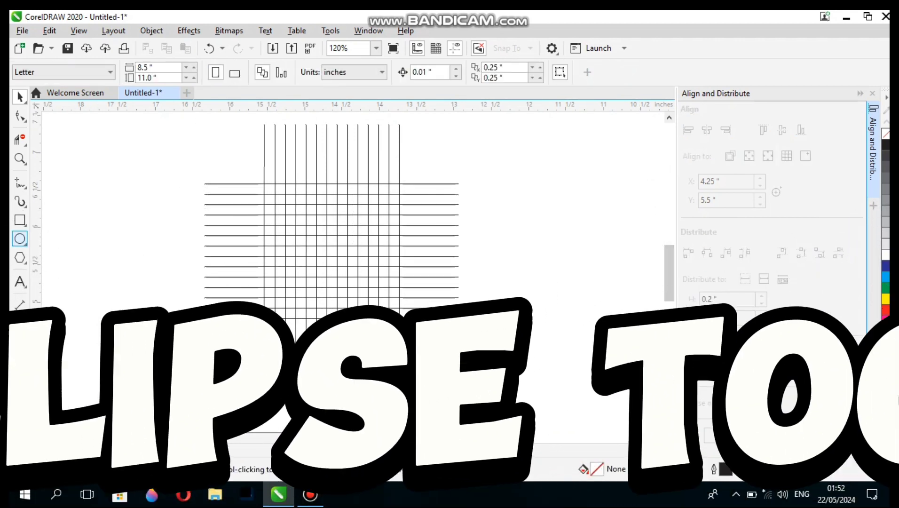
click(20, 238)
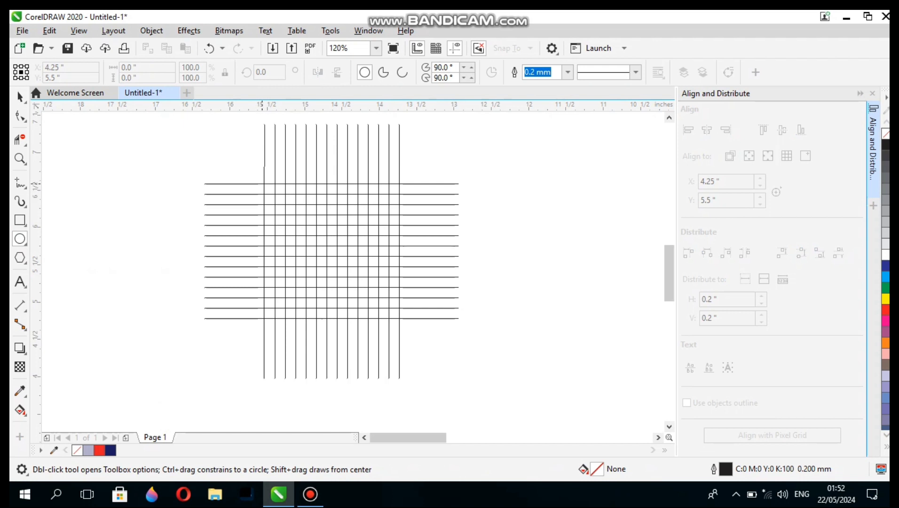
drag(262, 183, 399, 301)
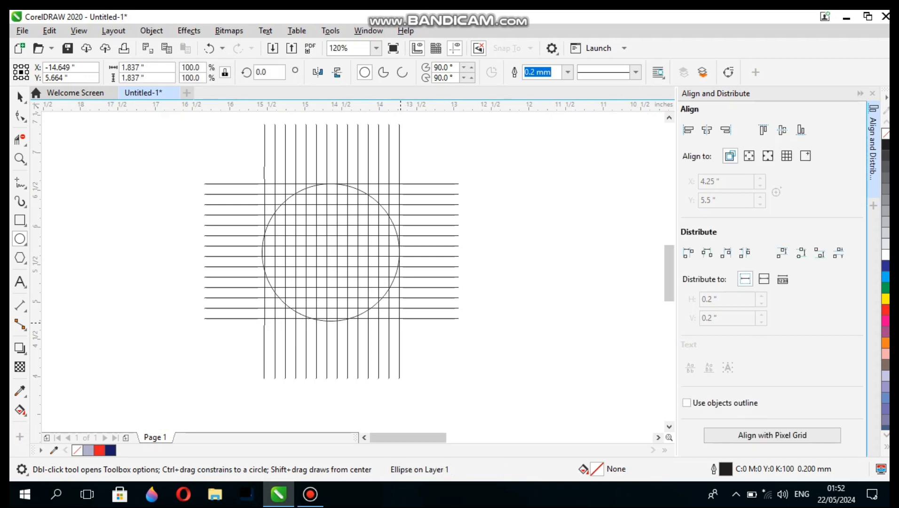
drag(400, 322, 396, 318)
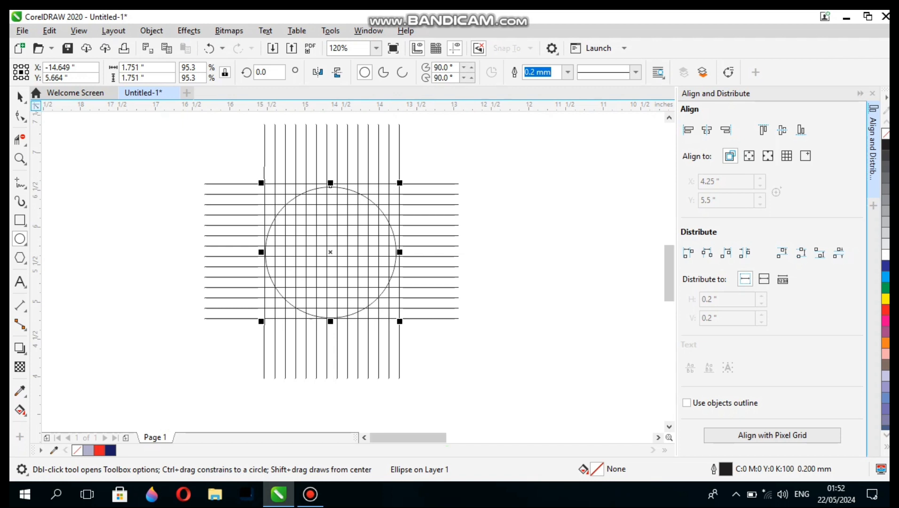
key(space)
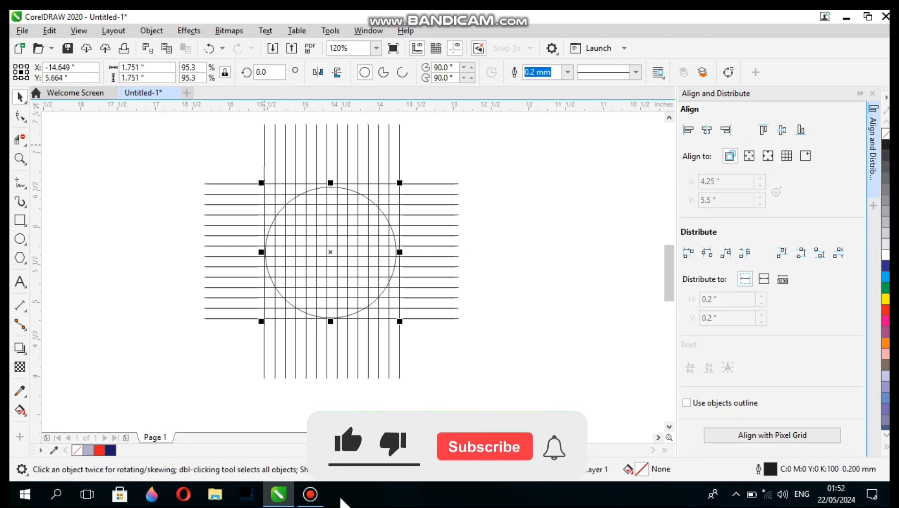
Centre the circle on the line grid and enlarge it to 1.803 inches so it touches the outermost grid lines
key(ctrl+a)
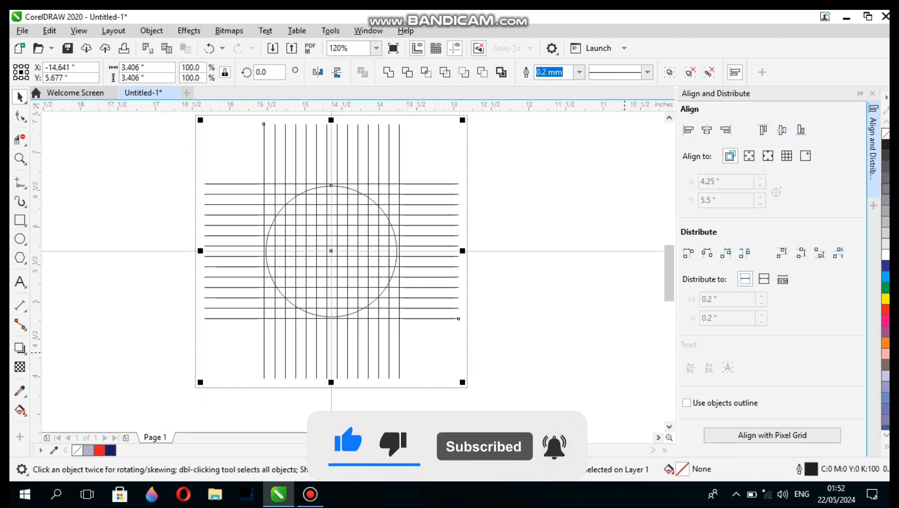
key(Escape)
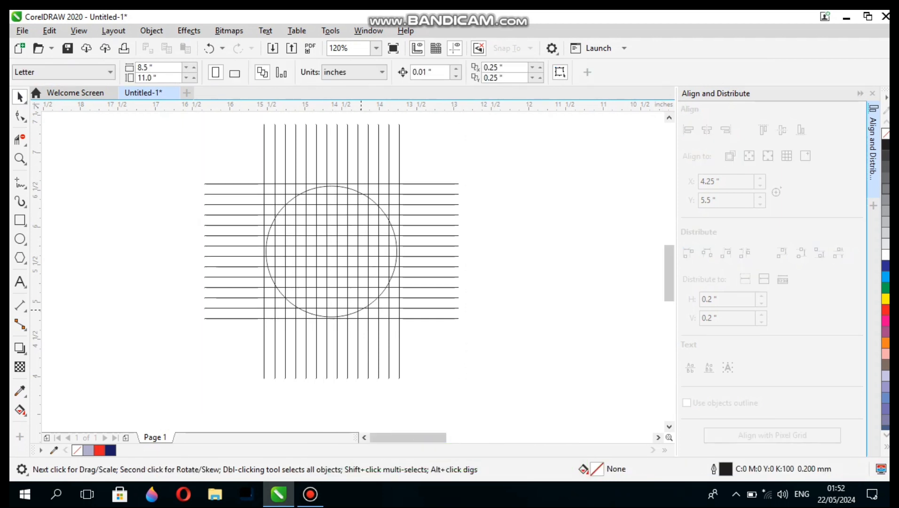
click(331, 186)
drag(401, 320, 404, 322)
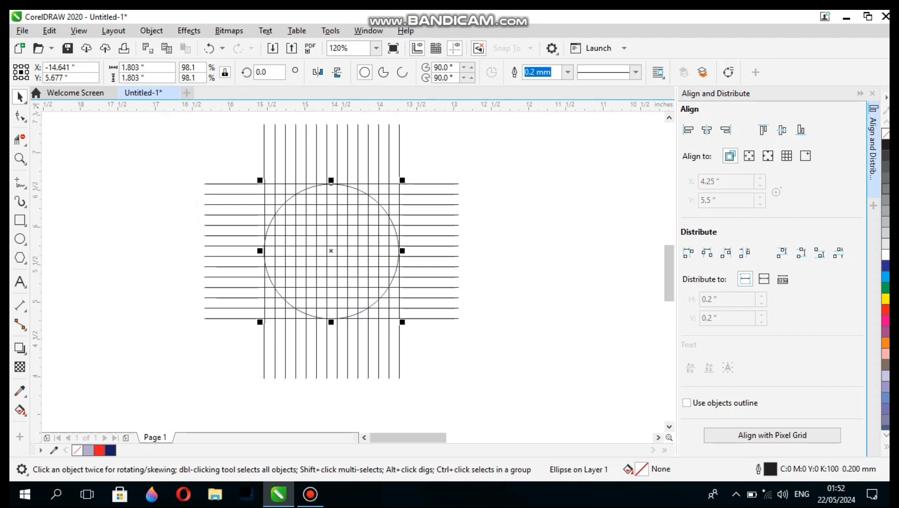
key(Escape)
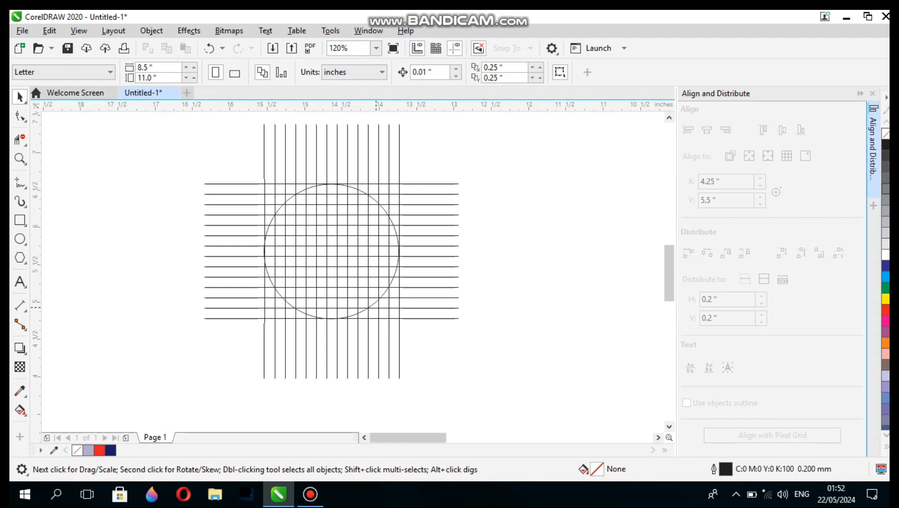
Create a smaller concentric copy of the circle about one grid cell inside the original
click(377, 300)
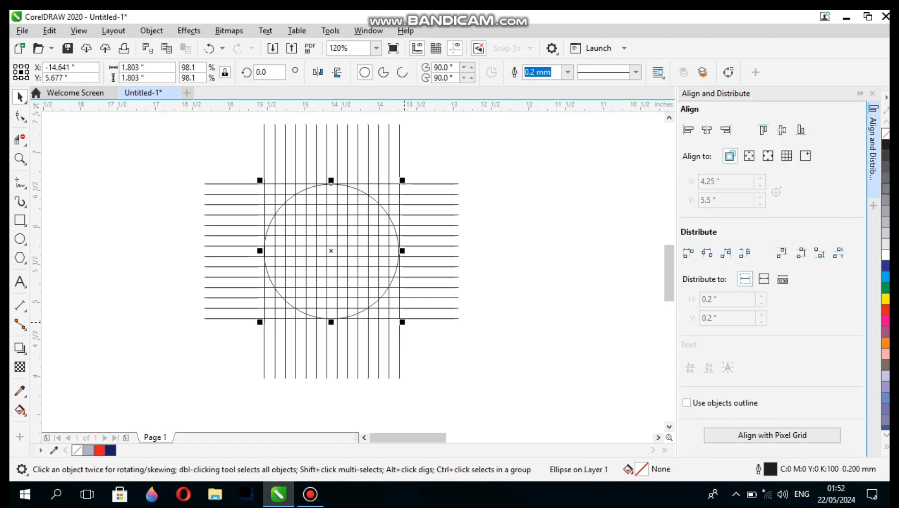
drag(402, 322, 394, 310)
key(Escape)
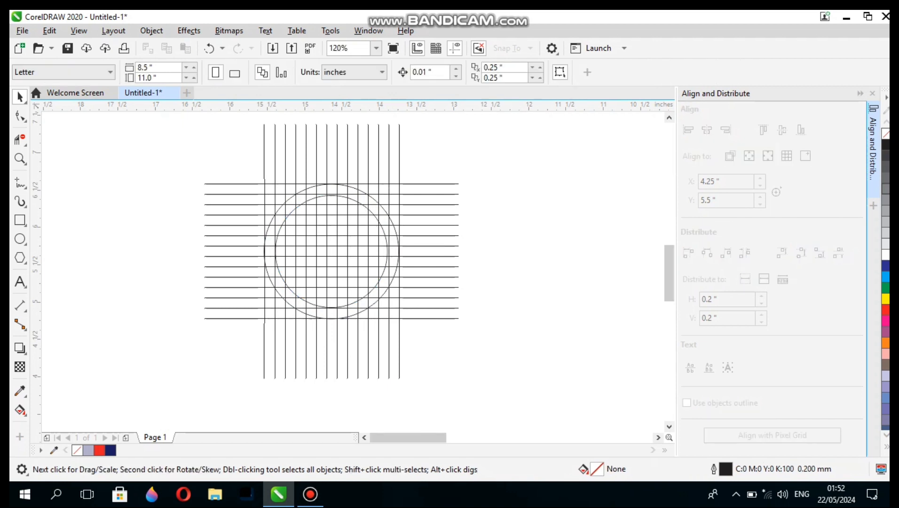
Enlarge the inner circle from its centre to 1.532 inches so it touches the second grid lines on every side
click(19, 159)
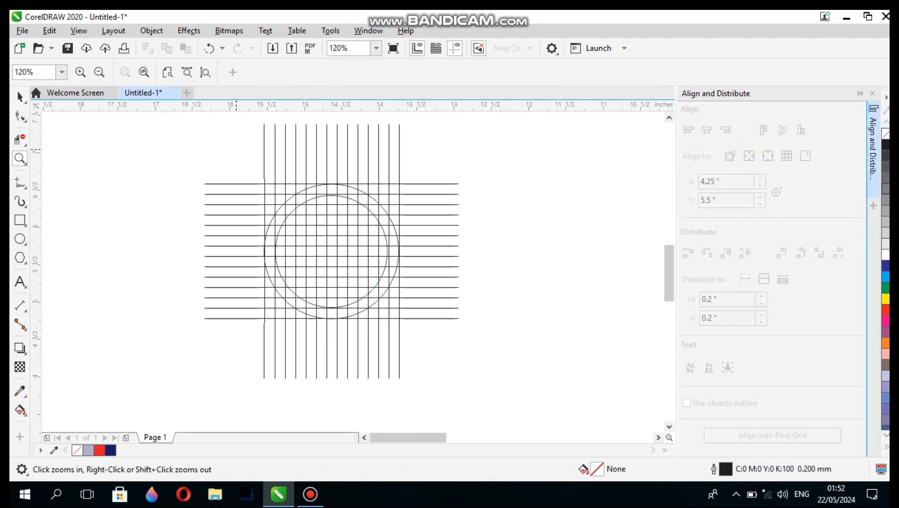
drag(237, 146, 419, 356)
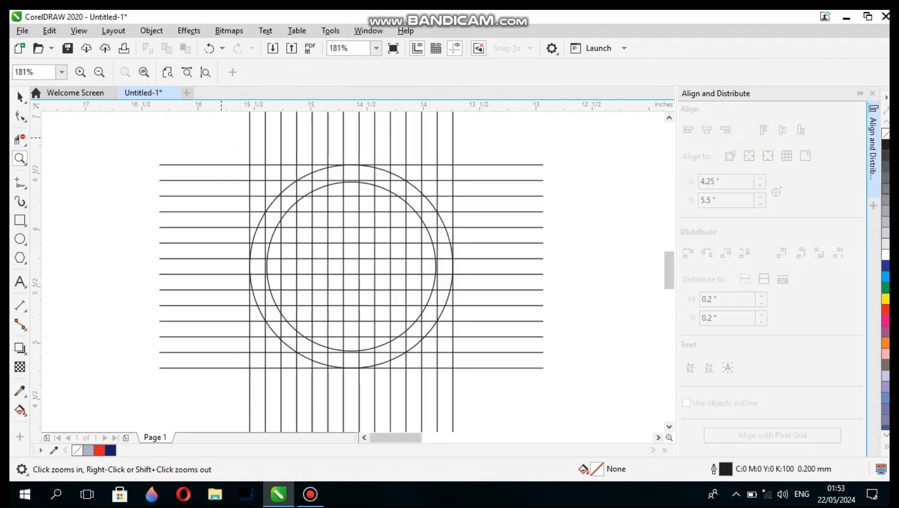
drag(222, 138, 505, 389)
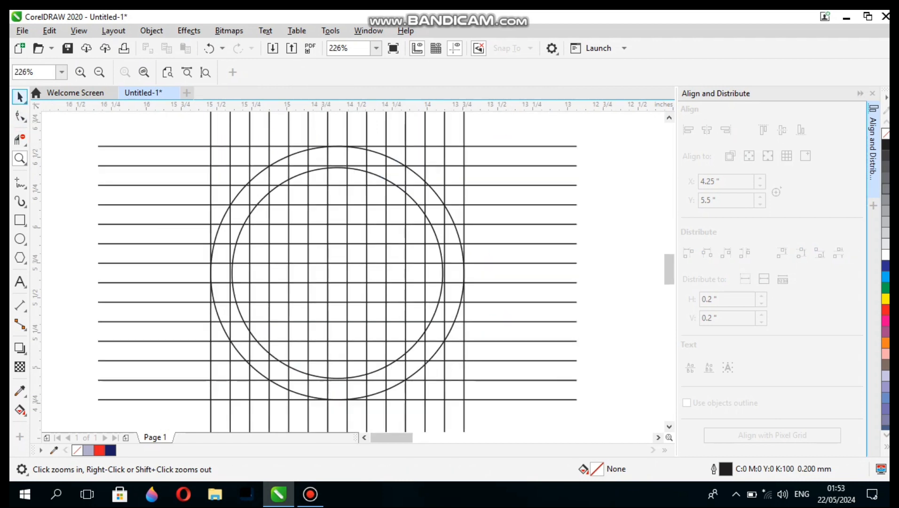
click(19, 96)
click(411, 349)
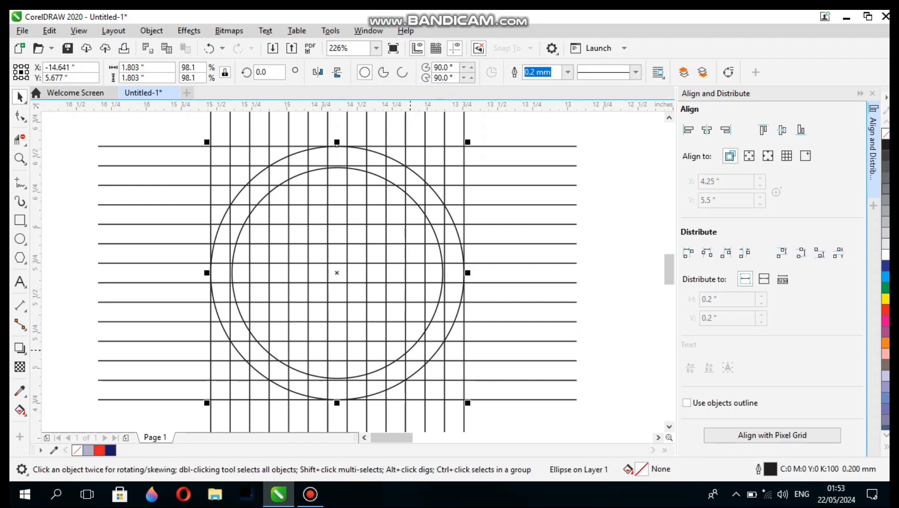
click(408, 350)
drag(337, 164, 336, 161)
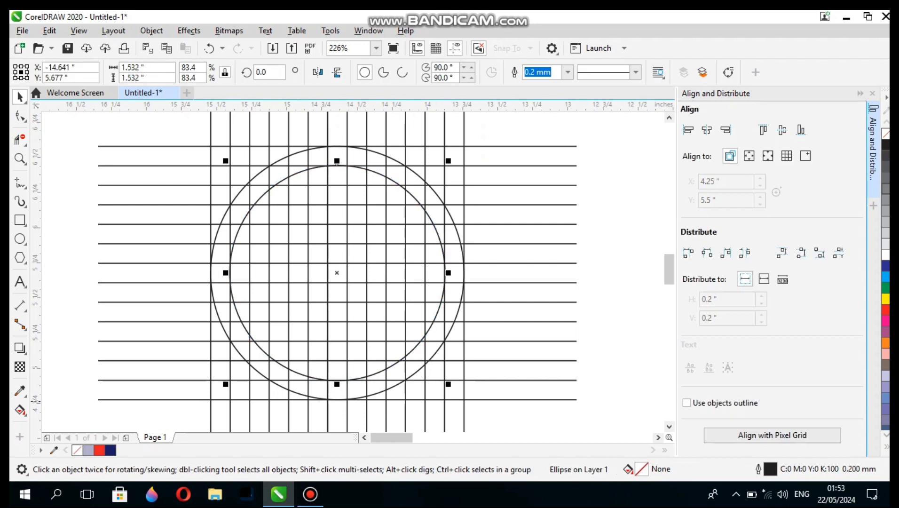
key(Escape)
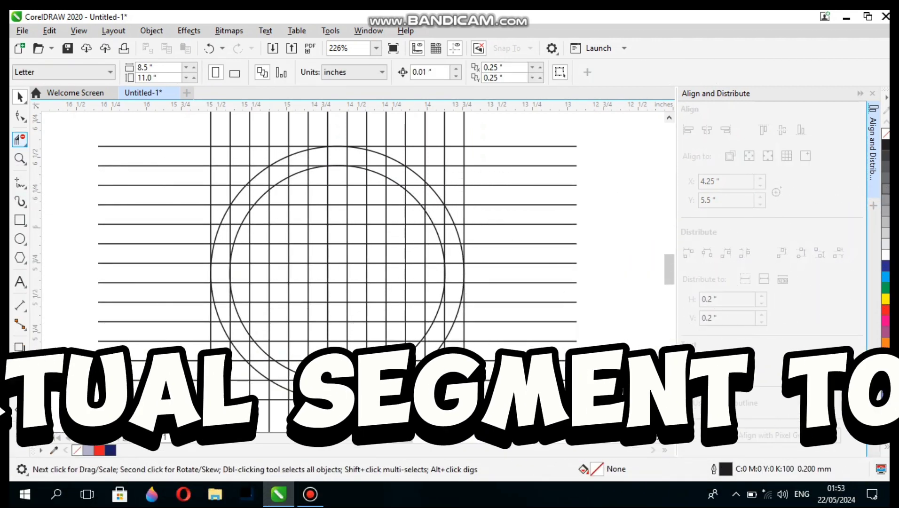
Clear an H shape in the circle's first three grid columns with Virtual Segment Delete, removing the lines inside its two stems and crossbar
click(19, 140)
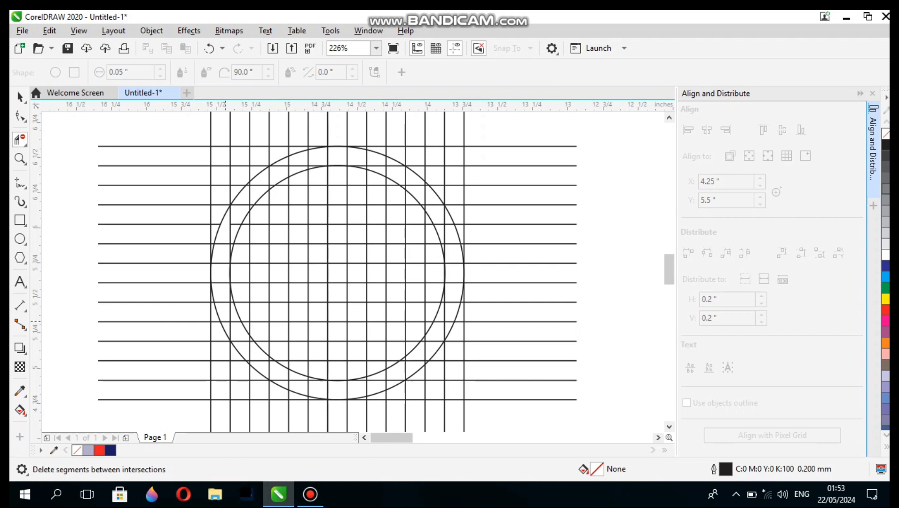
drag(219, 238, 221, 310)
drag(262, 178, 262, 368)
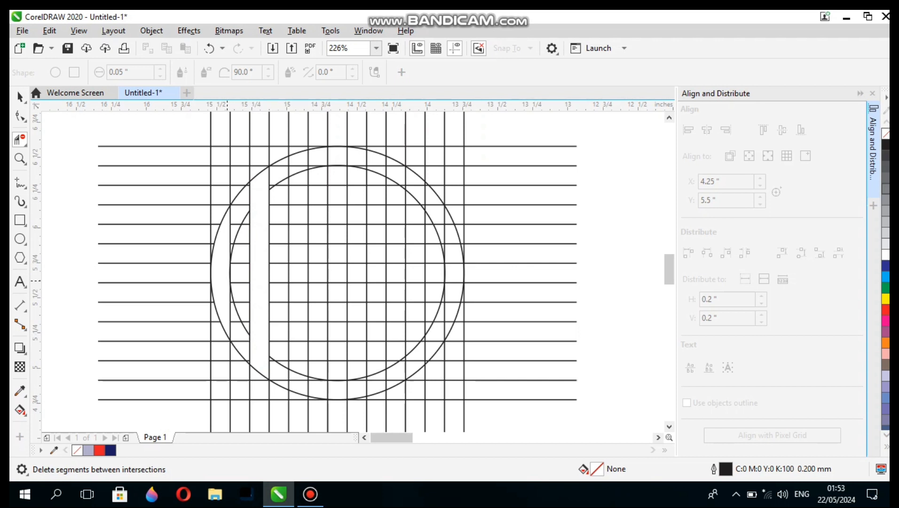
drag(229, 277, 260, 277)
Clear a C shape in the middle columns by deleting the inner segments, keeping the one-cell gap at mid-height of its right side
drag(297, 159, 298, 391)
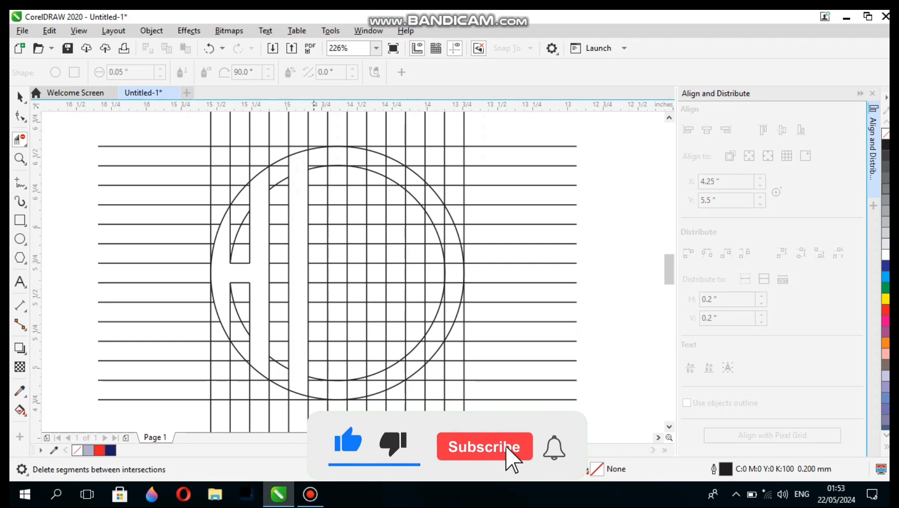
drag(307, 159, 337, 246)
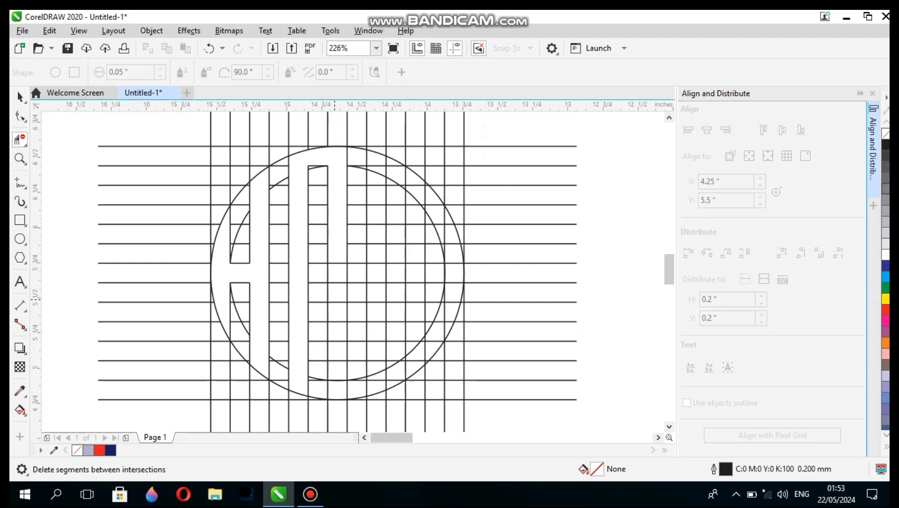
drag(334, 298, 337, 396)
click(308, 391)
click(328, 390)
Delete the segments inside the M's first two vertical strokes and the upper bridge joining them
drag(374, 158, 374, 390)
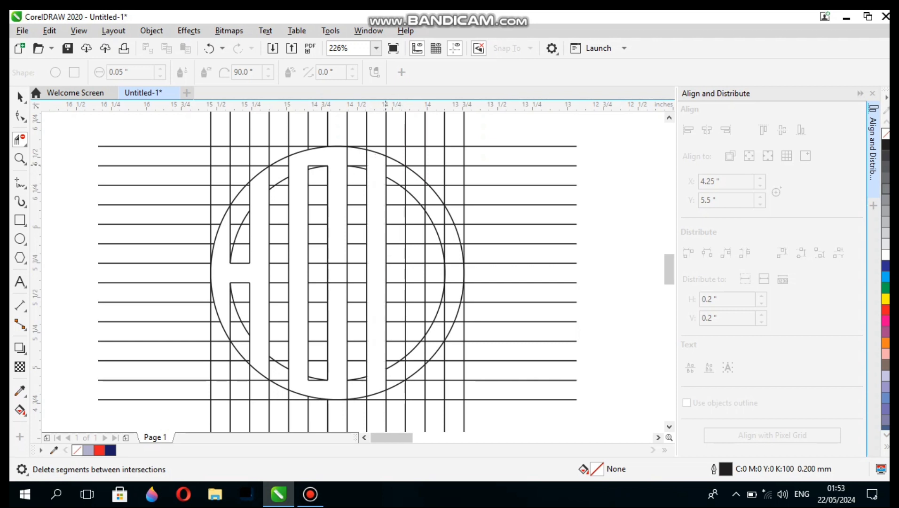
click(390, 166)
click(390, 180)
click(386, 181)
drag(414, 184, 413, 371)
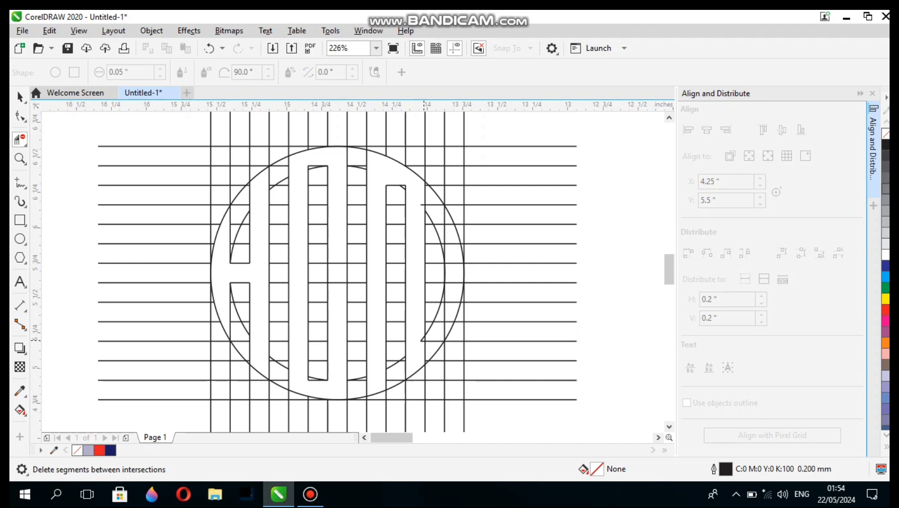
Delete the remaining segments inside the M's curved outer stroke, between the outer and inner circles along the right edge
click(423, 338)
click(425, 198)
click(444, 215)
click(434, 204)
click(444, 234)
drag(449, 235, 447, 324)
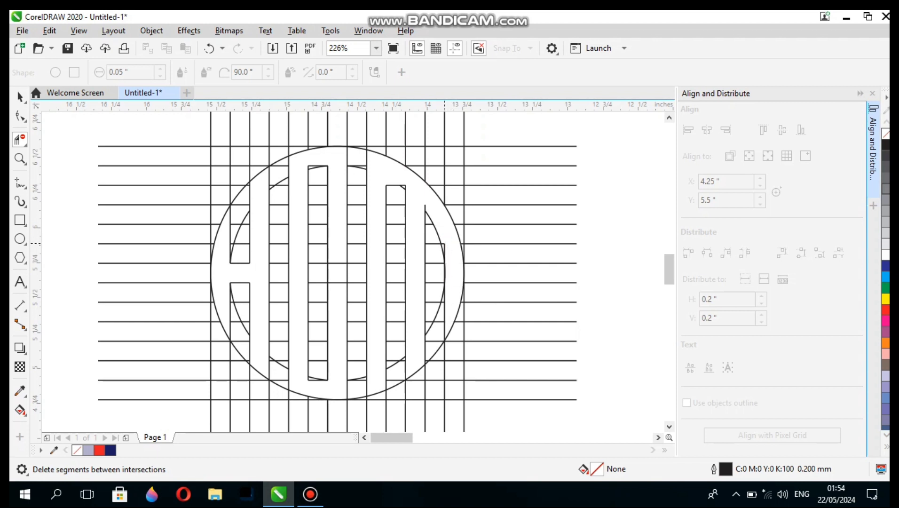
click(444, 253)
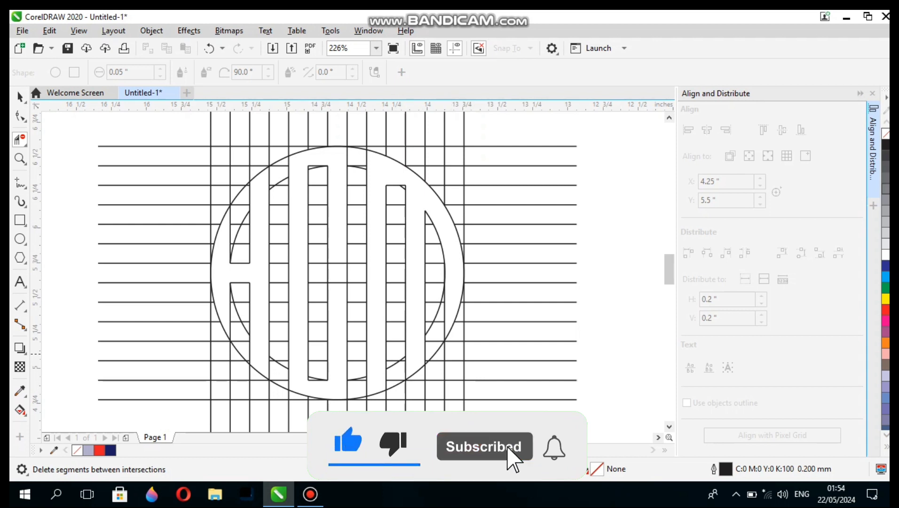
Fill the cleared letter regions with Smart Fill, using a dark blue fill and a 0.2 mm red outline
click(20, 97)
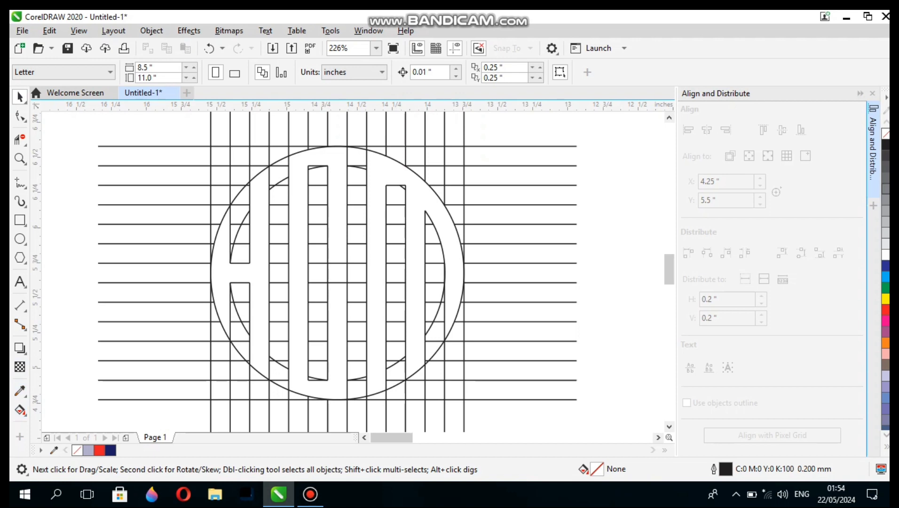
click(19, 410)
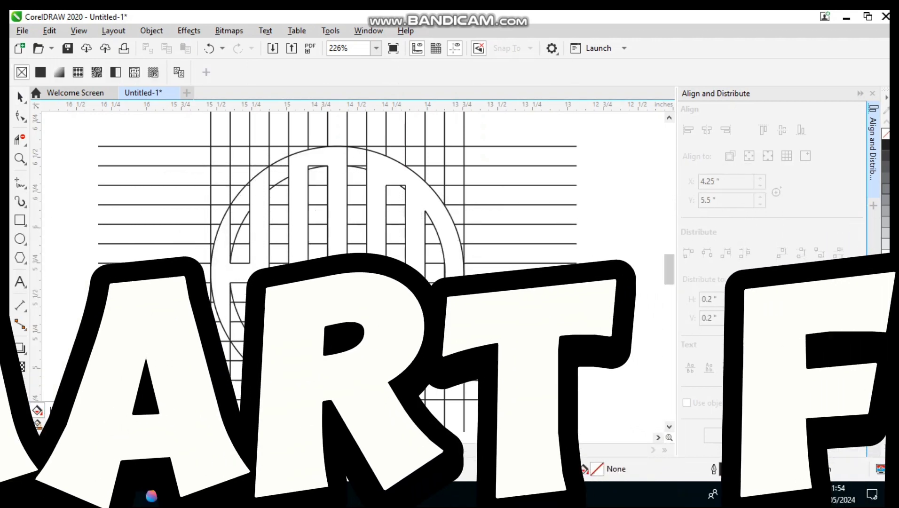
click(20, 409)
click(61, 423)
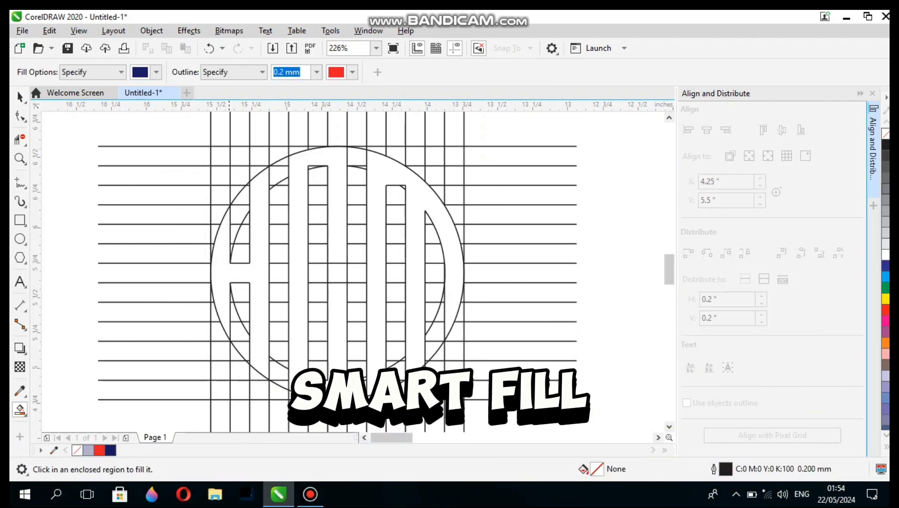
click(227, 273)
click(299, 258)
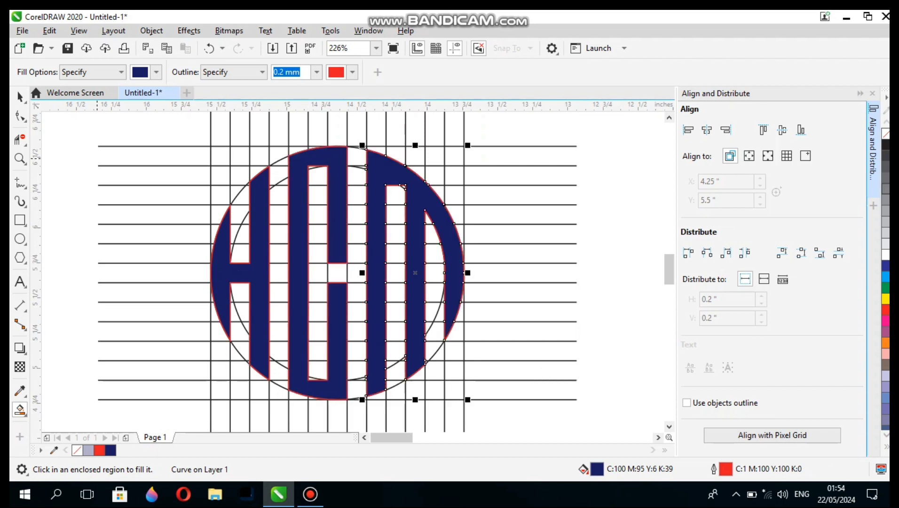
Undo the M's fill and delete the stray corner segments at the upper right of its inner opening, keeping the short diagonal
key(ctrl+z)
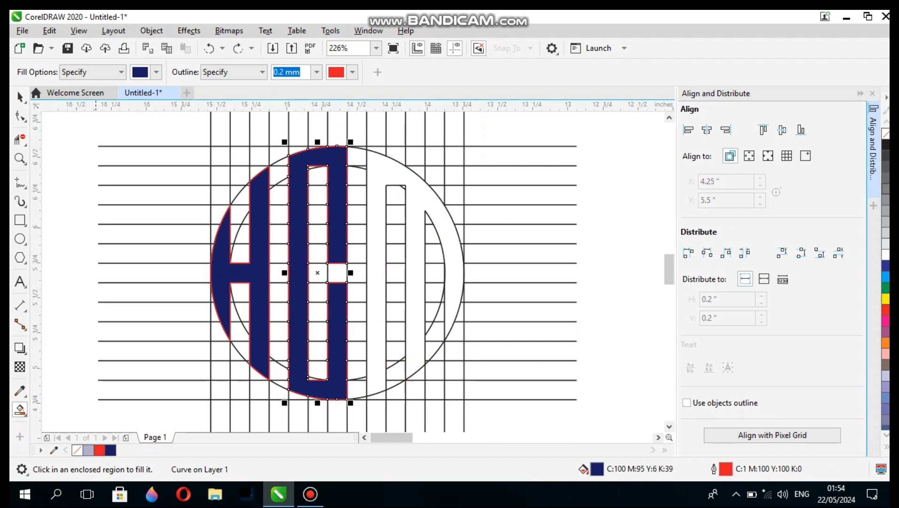
click(19, 139)
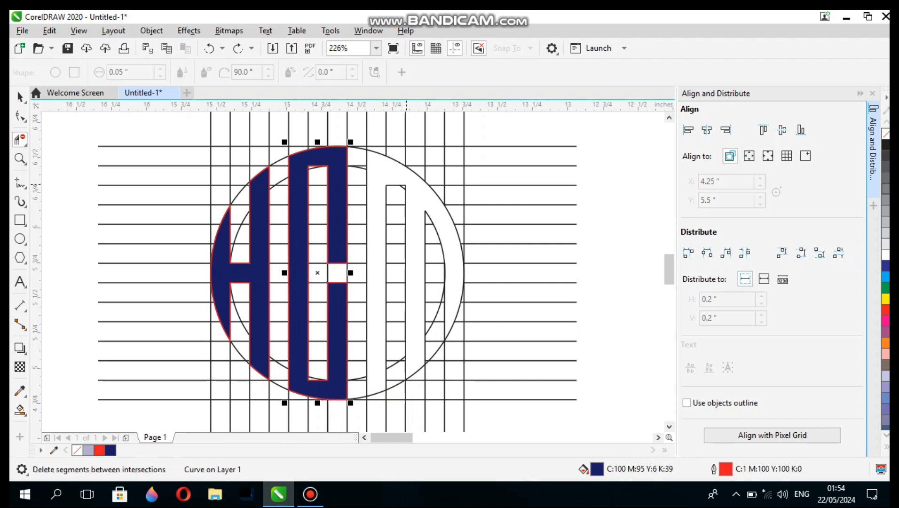
click(405, 186)
key(ctrl+z)
click(404, 187)
Fill the corrected M region with Smart Fill in dark blue with a 0.2 mm red outline
click(18, 91)
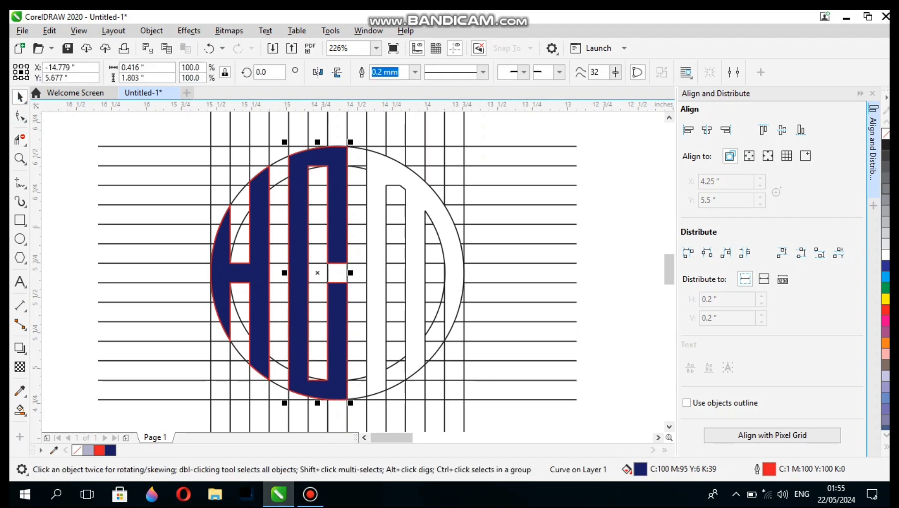
click(19, 409)
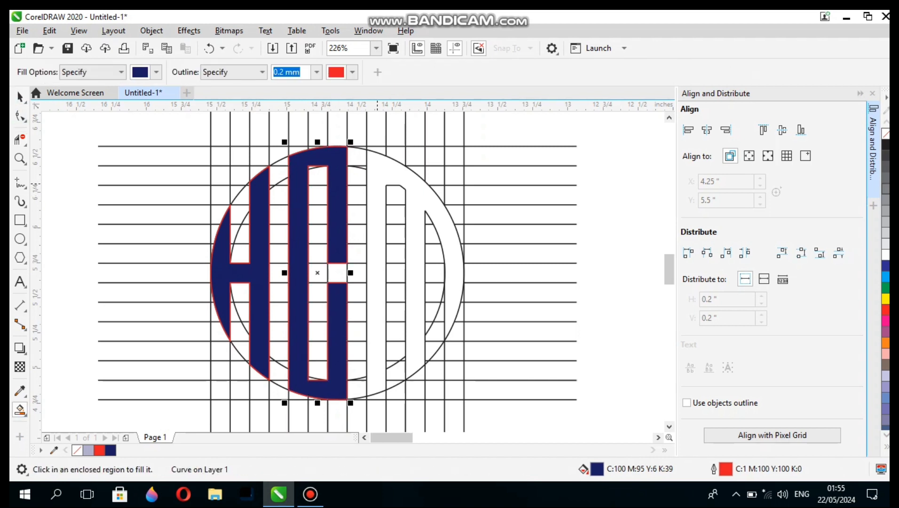
click(376, 184)
click(17, 91)
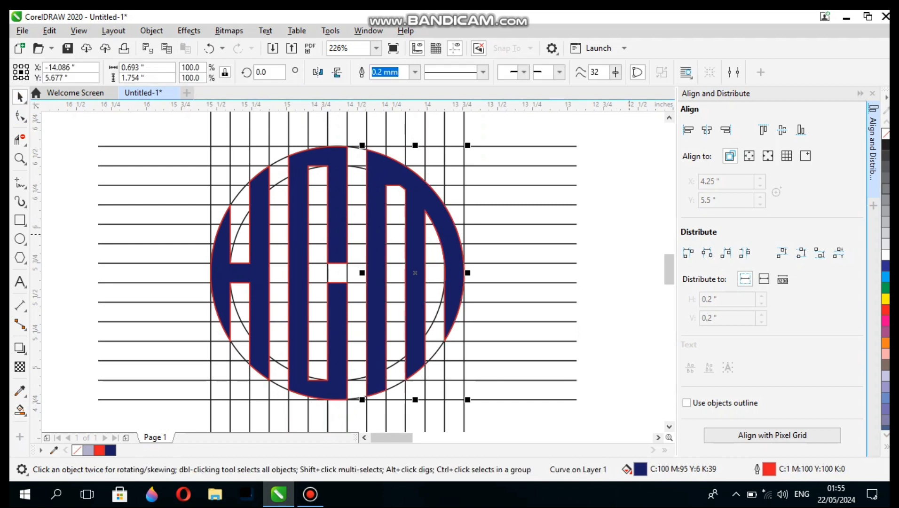
click(629, 234)
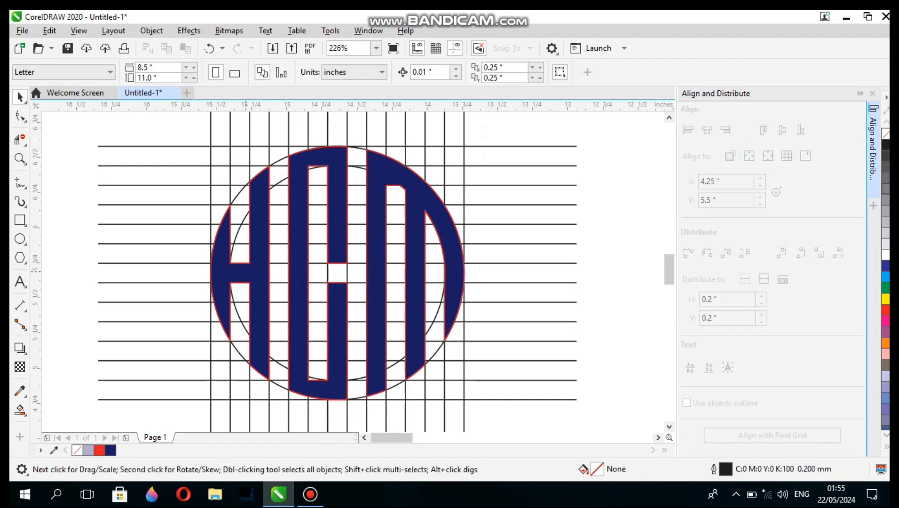
Select the filled H, C and M together and move them clear of the grid on its left side
click(246, 271)
shift+click(331, 247)
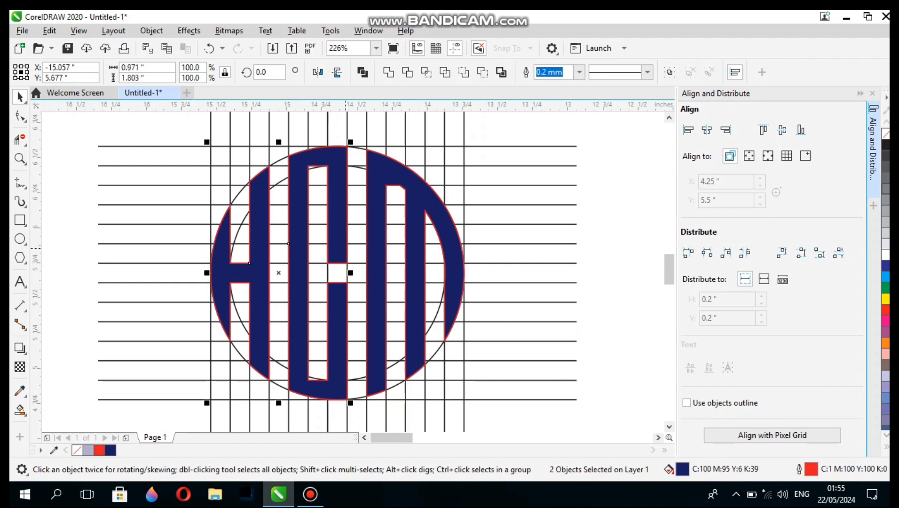
shift+click(377, 241)
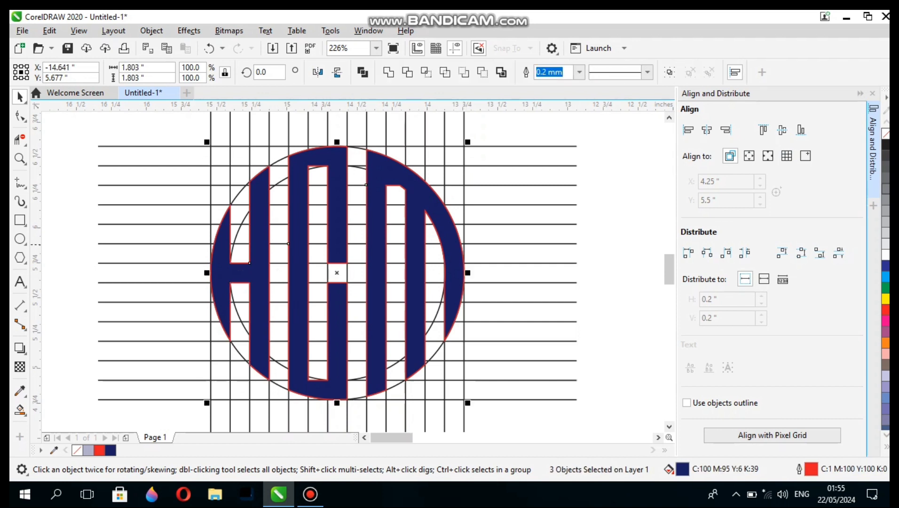
drag(337, 273, 54, 222)
key(Escape)
drag(336, 273, 80, 220)
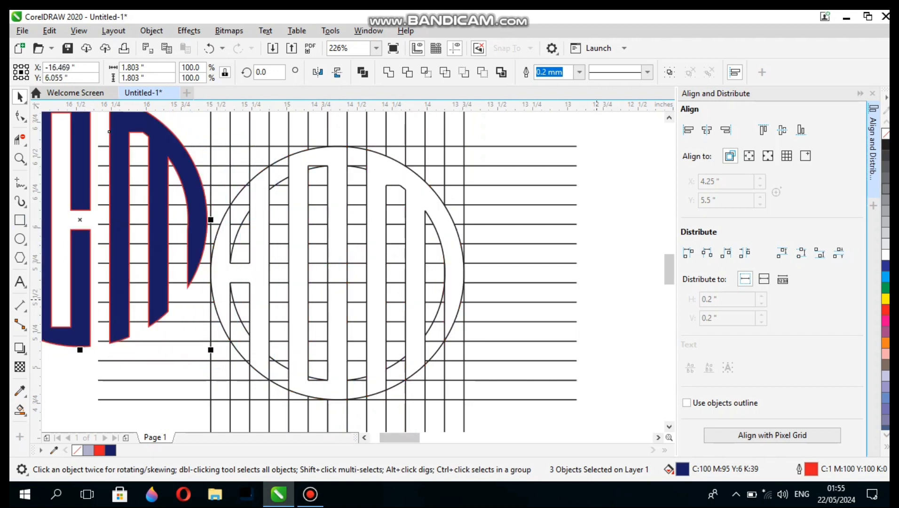
scroll(377, 275, down, 2)
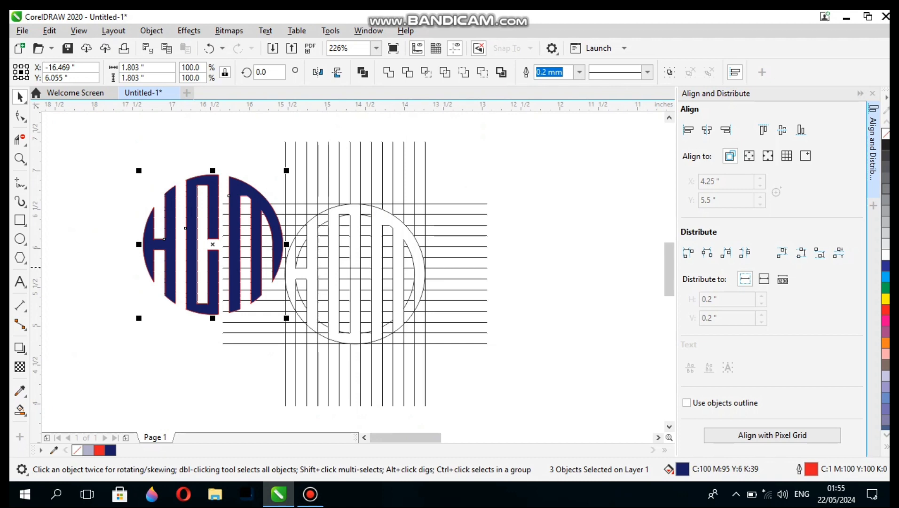
drag(213, 244, 117, 225)
Delete all the leftover construction grid lines and circles
drag(223, 123, 485, 424)
drag(485, 391, 485, 391)
key(Delete)
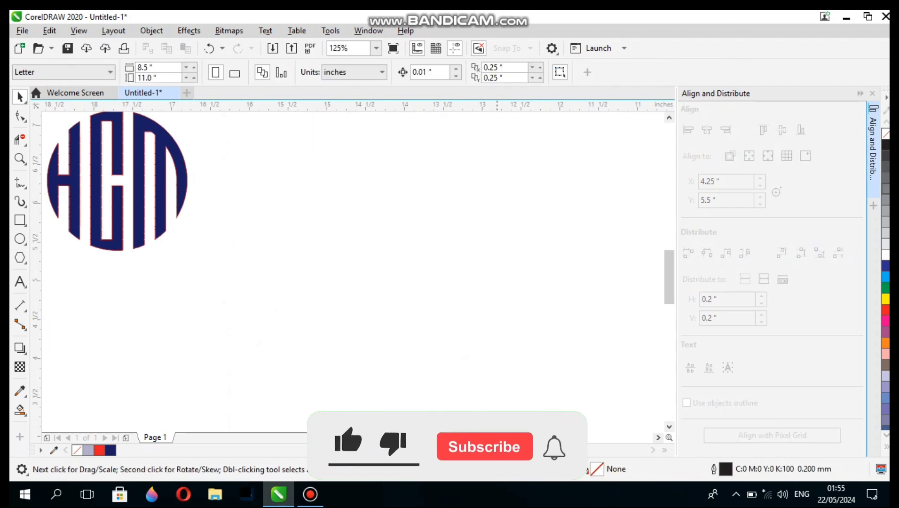
Move the three letters to the middle of the drawing area and combine them into one curve
key(ctrl+a)
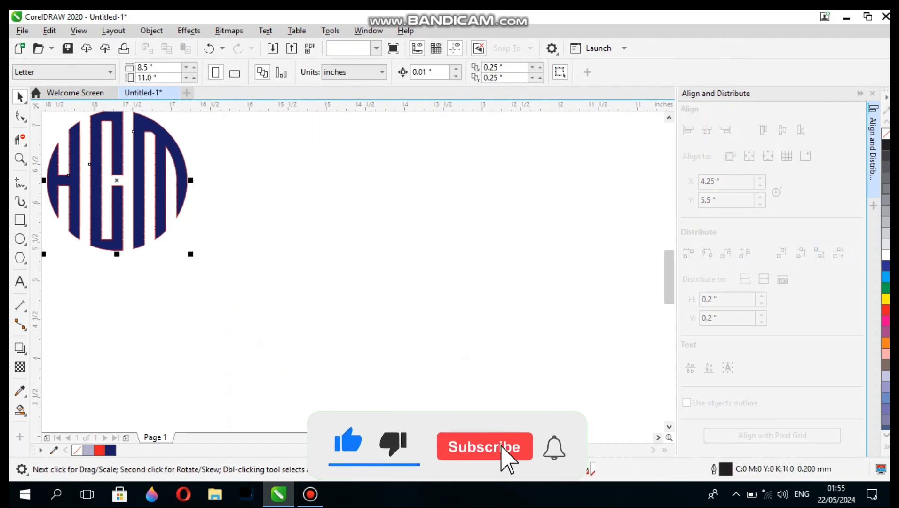
drag(96, 188, 361, 270)
key(ctrl+l)
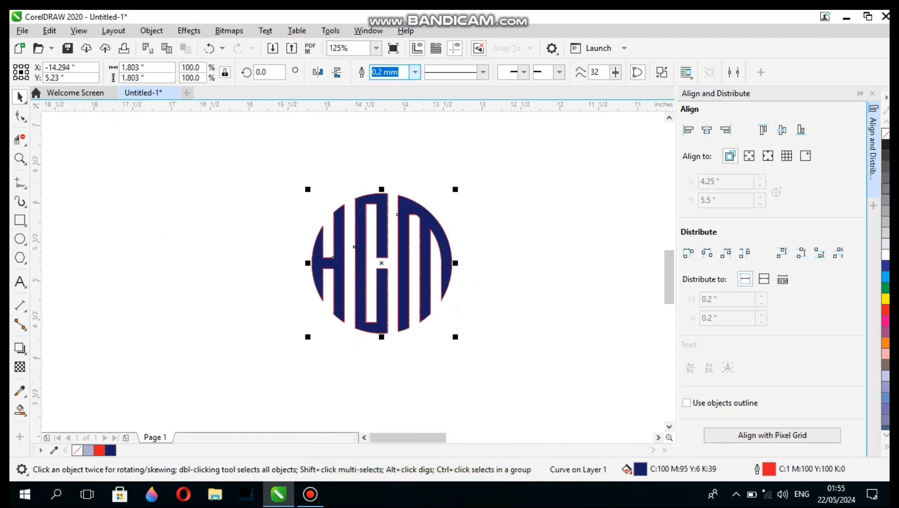
Remove the outline from the combined monogram and enlarge it from its centre to 3.484 inches
right_click(885, 134)
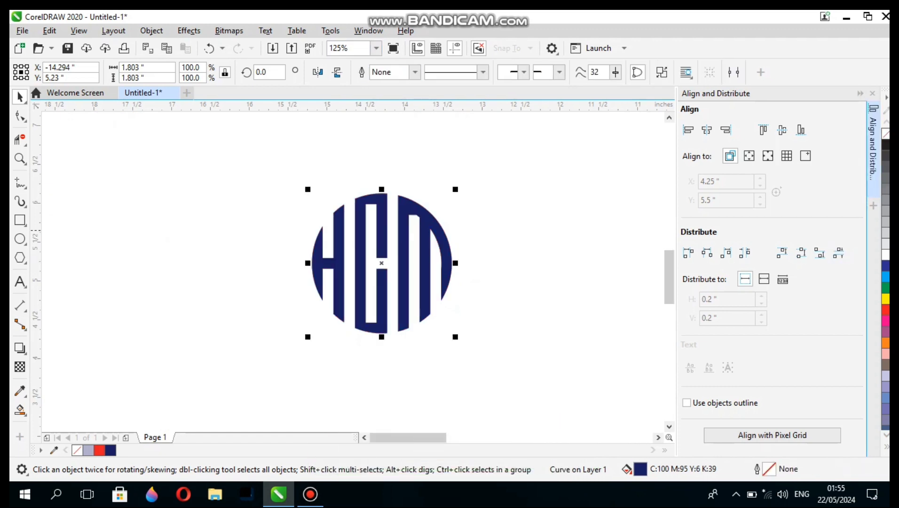
key(Escape)
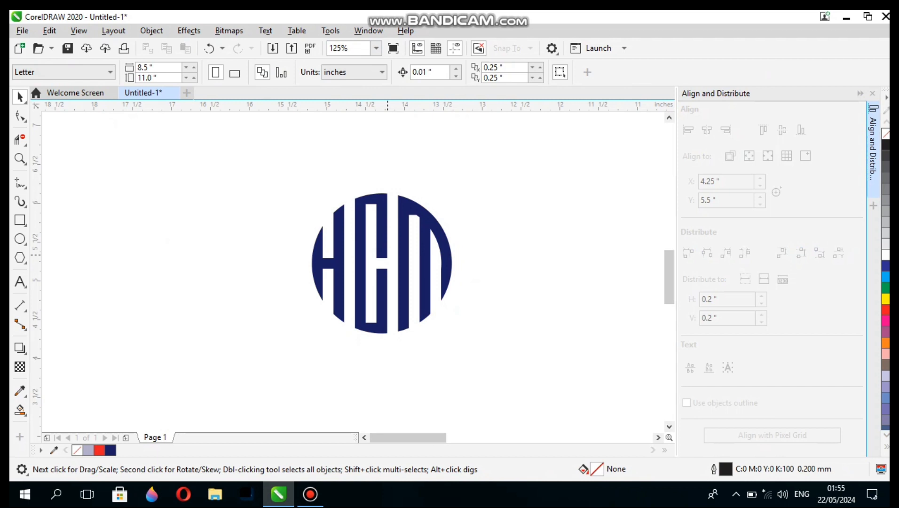
click(403, 281)
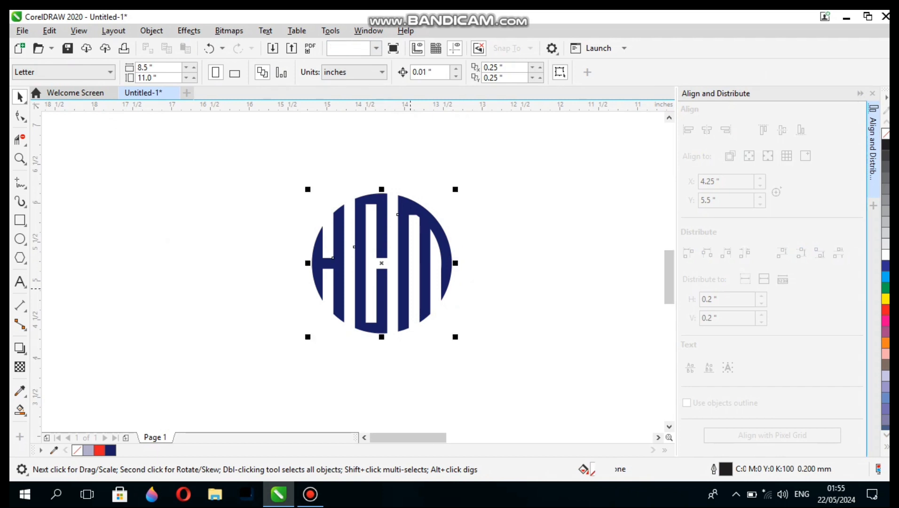
drag(454, 337, 520, 402)
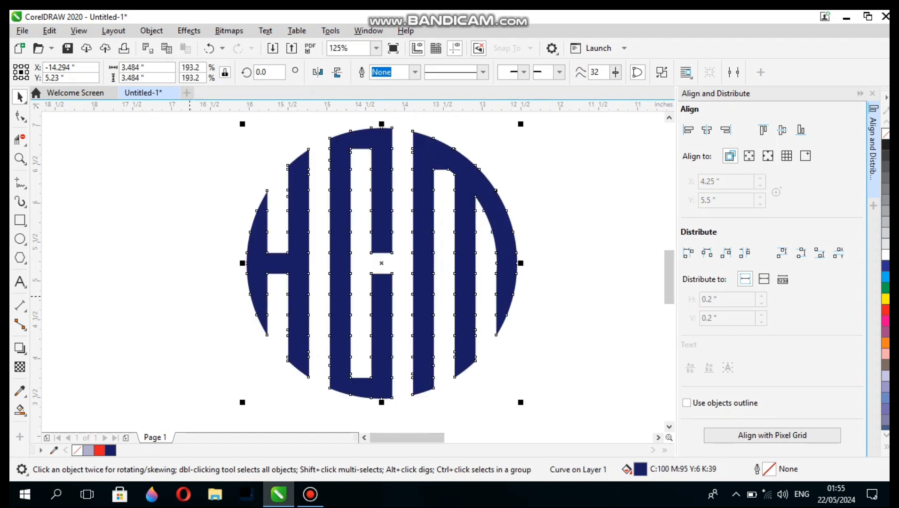
Apply a vertical fountain fill from the monogram's upper middle to just below it, with the end colour set to #020112
click(19, 410)
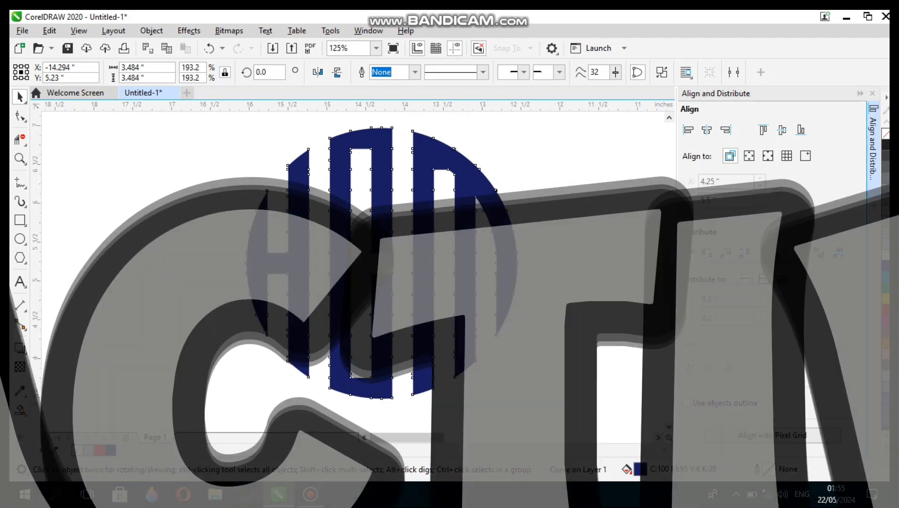
click(61, 407)
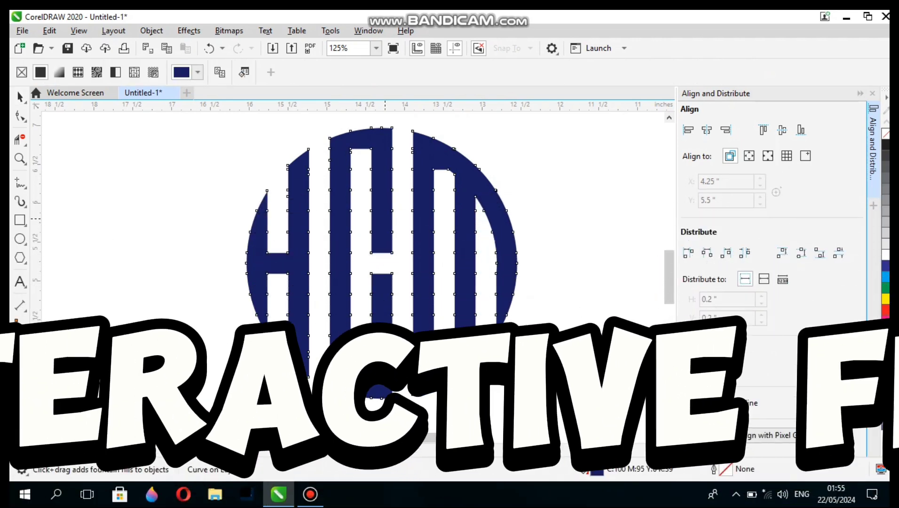
drag(384, 218, 383, 423)
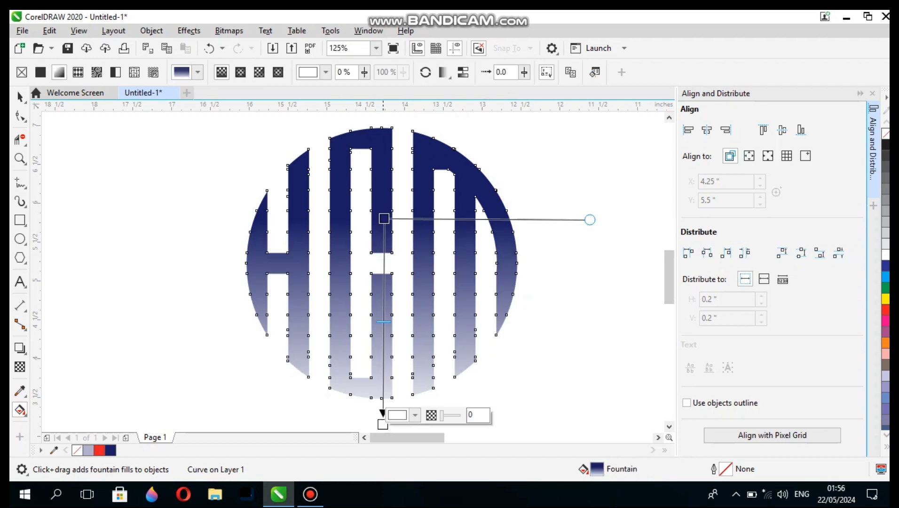
click(415, 414)
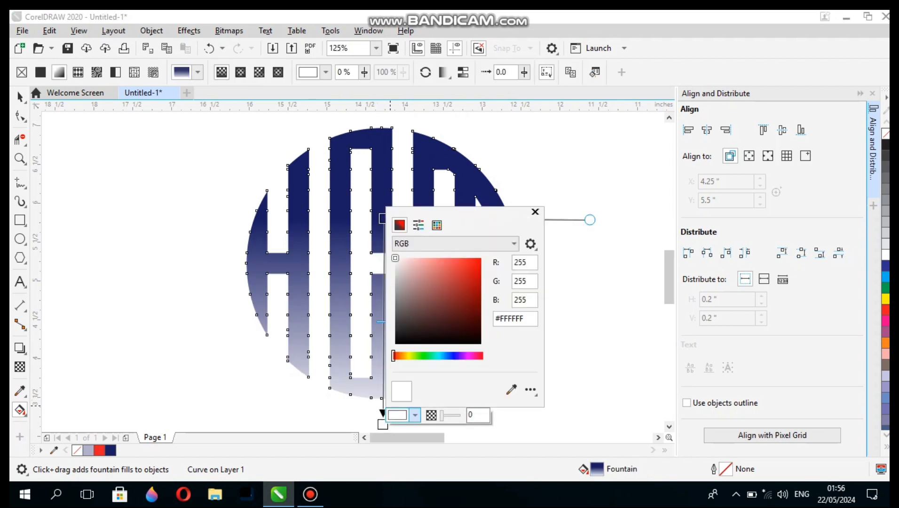
click(454, 355)
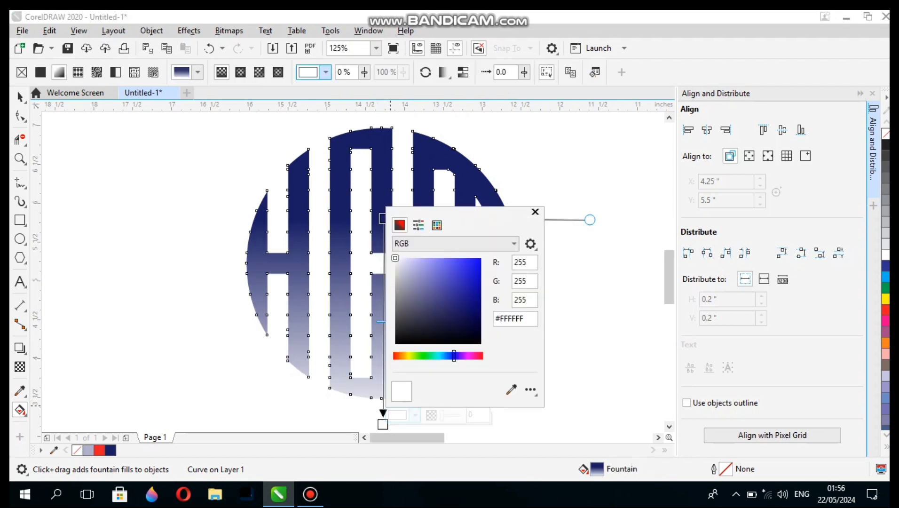
drag(451, 314, 476, 337)
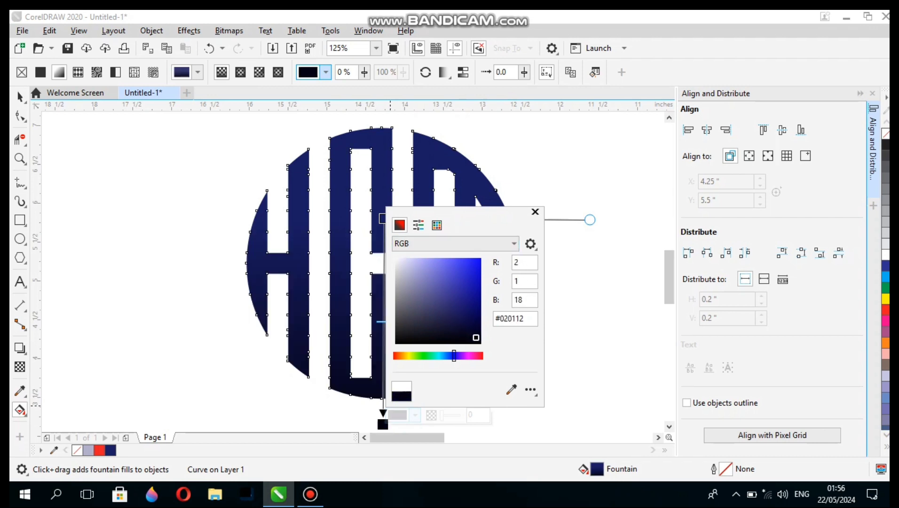
click(534, 211)
Set the fountain fill's upper start colour to the brighter blue C100 M98 Y12 K7 and deselect the monogram
click(383, 218)
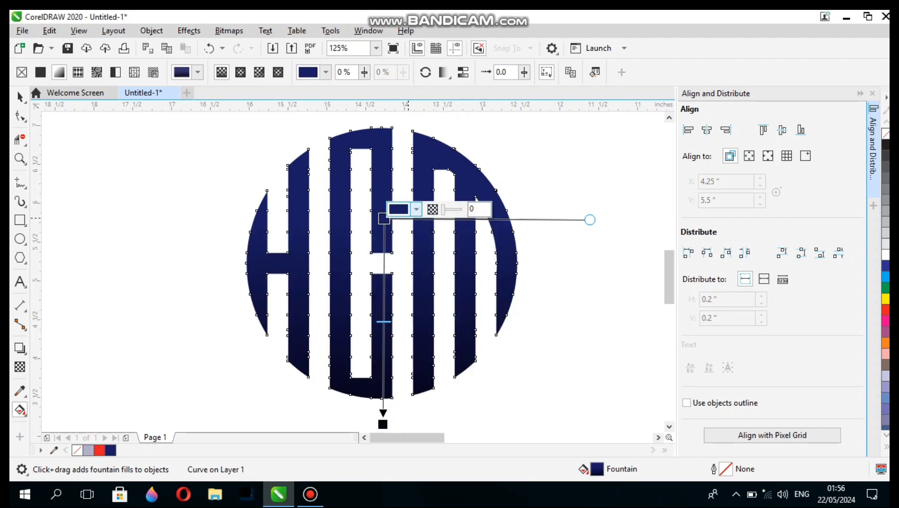
click(416, 209)
mouse_move(441, 318)
mouse_down()
mouse_move(445, 301)
mouse_move(453, 306)
mouse_up()
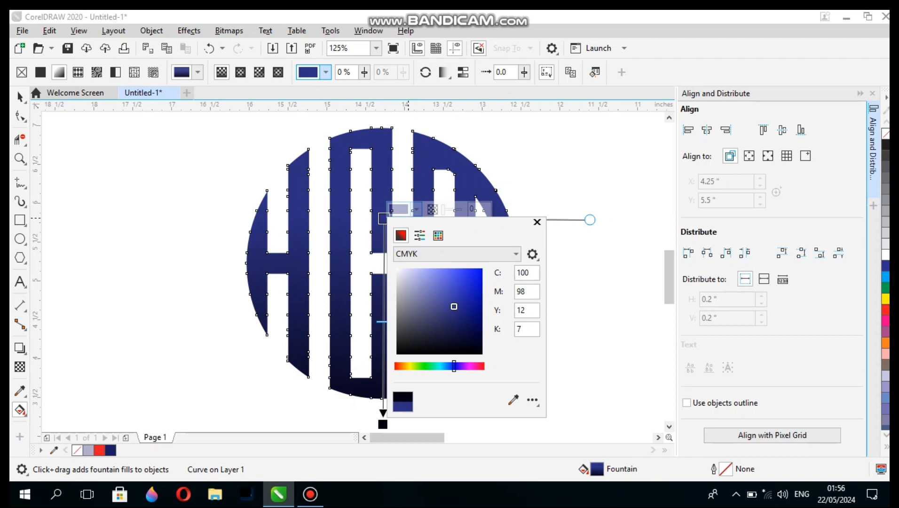
click(178, 232)
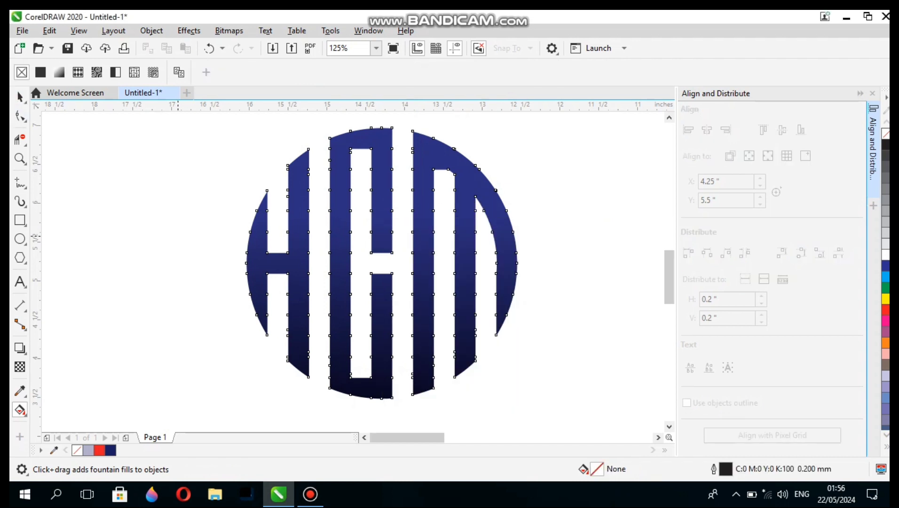